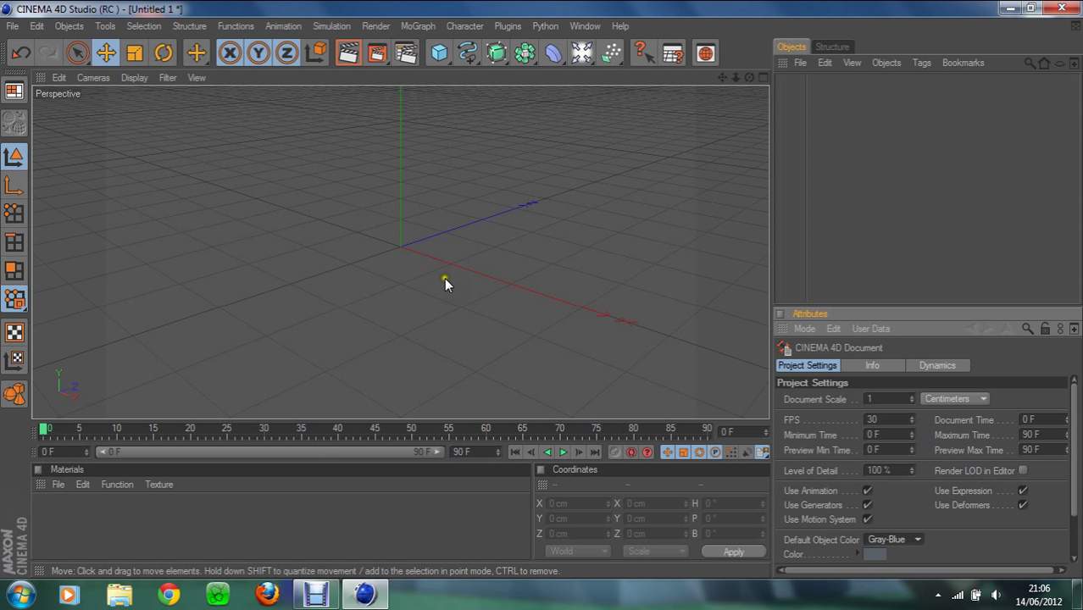
# Try out two cubes side by side, then undo the second one.
pyautogui.click(439, 53)
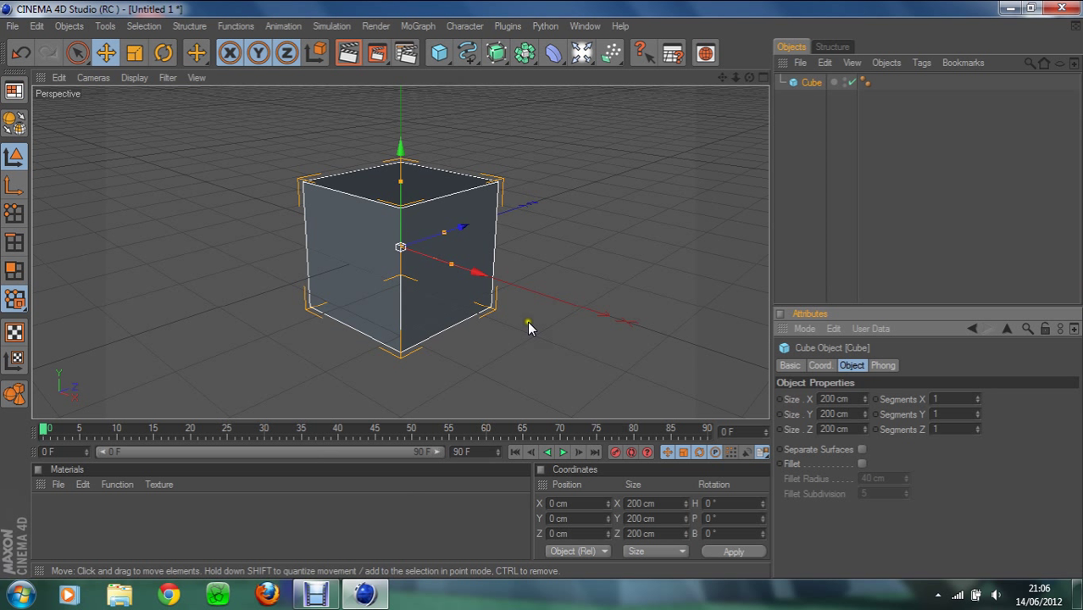
pyautogui.click(439, 53)
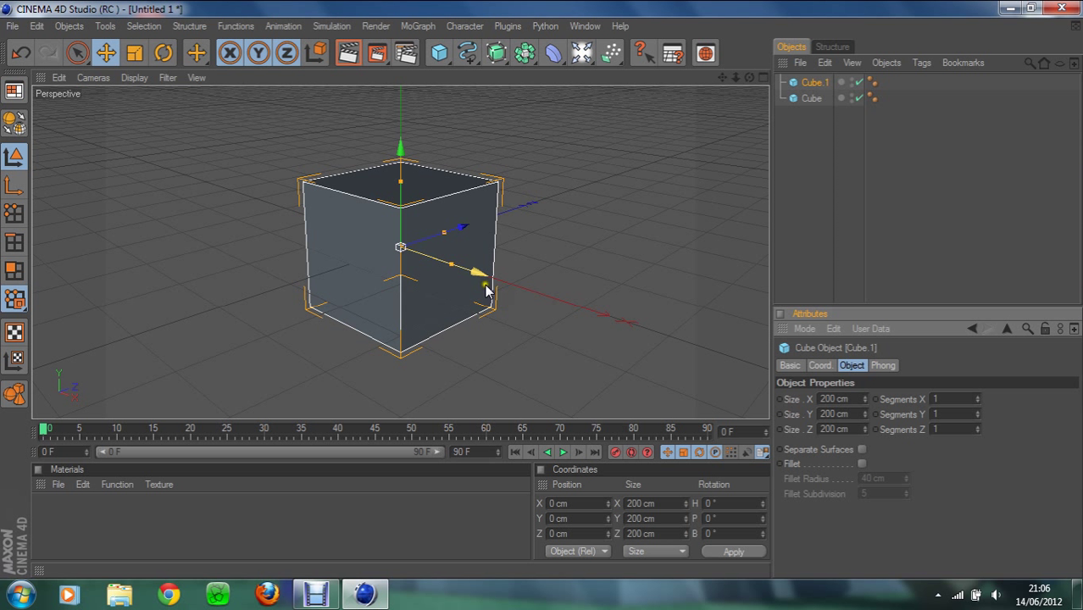
pyautogui.moveTo(449, 264); pyautogui.dragTo(541, 291)
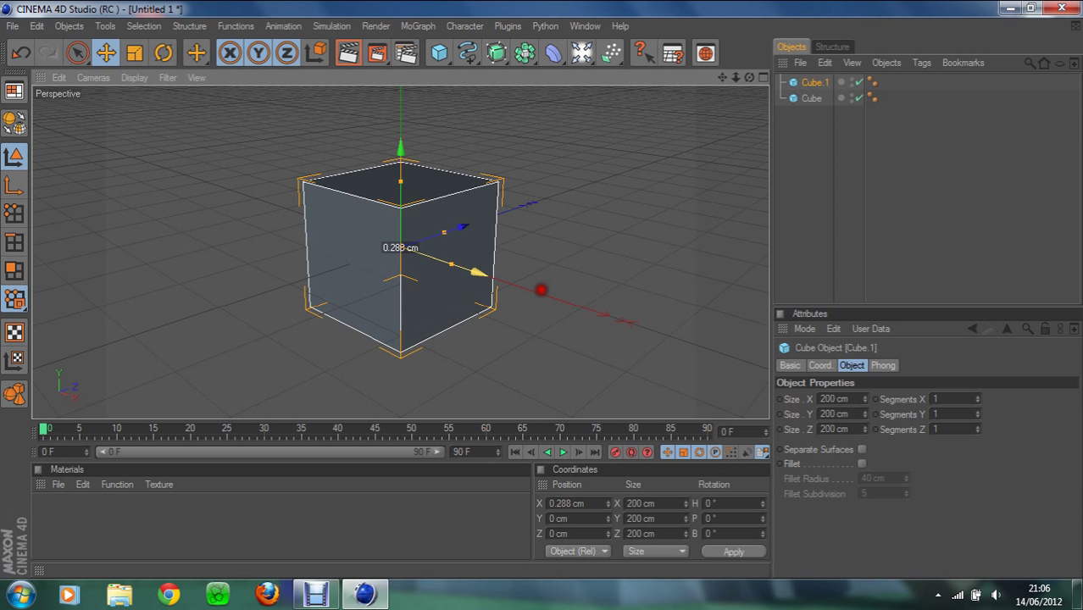
pyautogui.moveTo(477, 272)
pyautogui.mouseDown()
pyautogui.moveTo(708, 350)
pyautogui.moveTo(479, 273)
pyautogui.mouseUp()
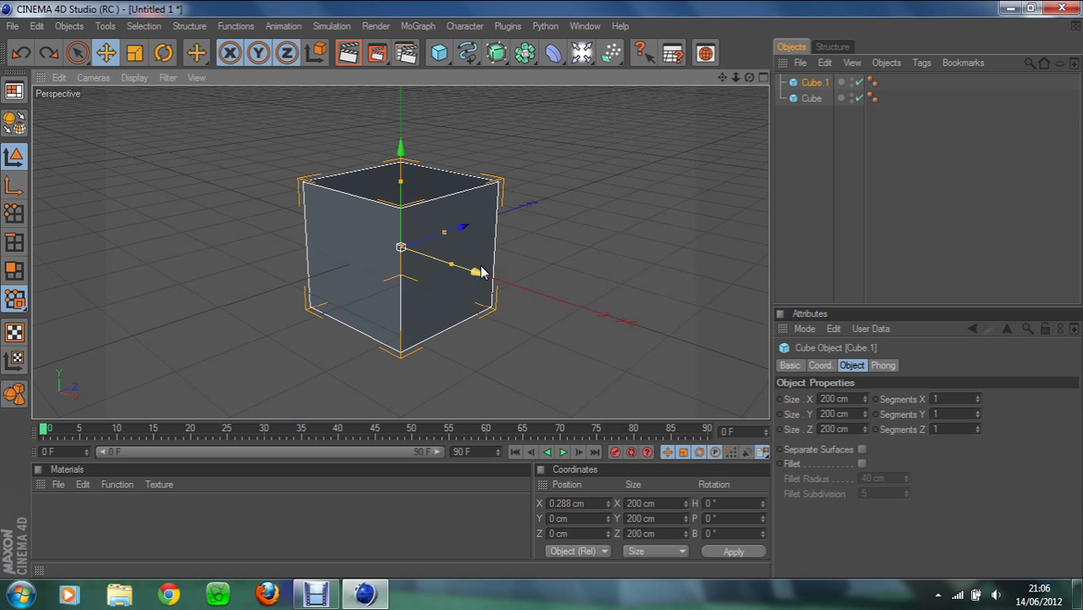
pyautogui.hotkey('ctrl', 'z')
pyautogui.hotkey('ctrl', 'z')
pyautogui.hotkey('ctrl', 'z')
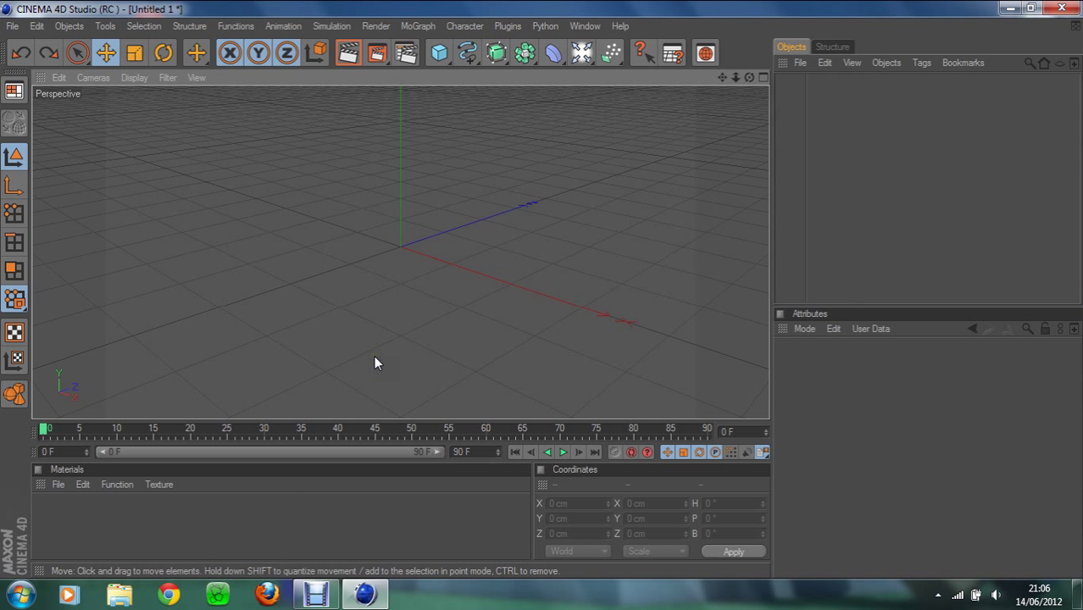
# Add a Plane 5000 × 5000 cm with 50 width and 50 height segments.
pyautogui.click(436, 58)
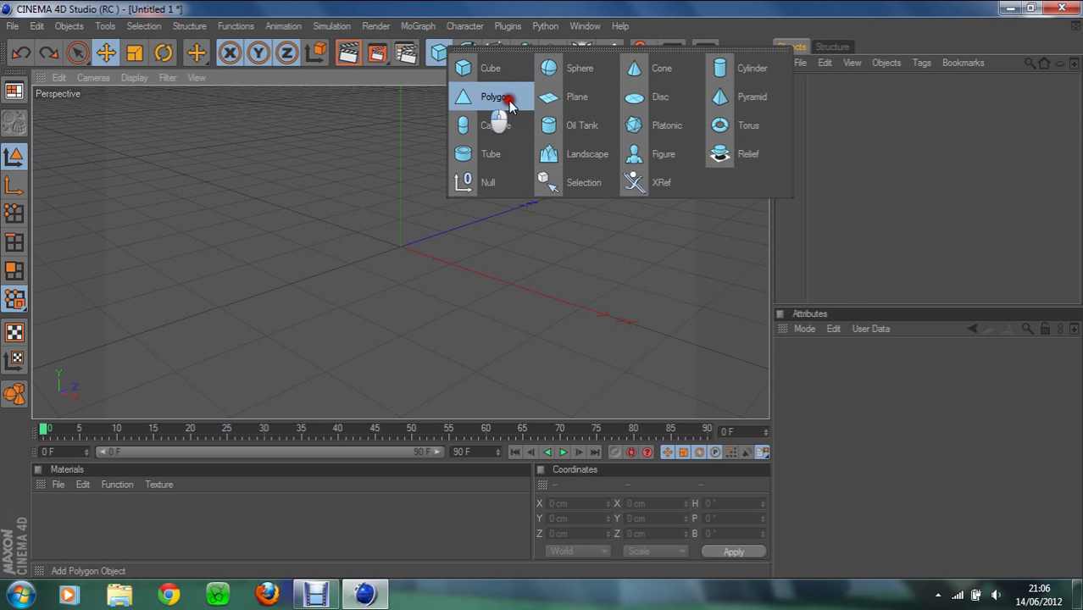
pyautogui.click(568, 98)
pyautogui.scroll(-4, 348, 226)
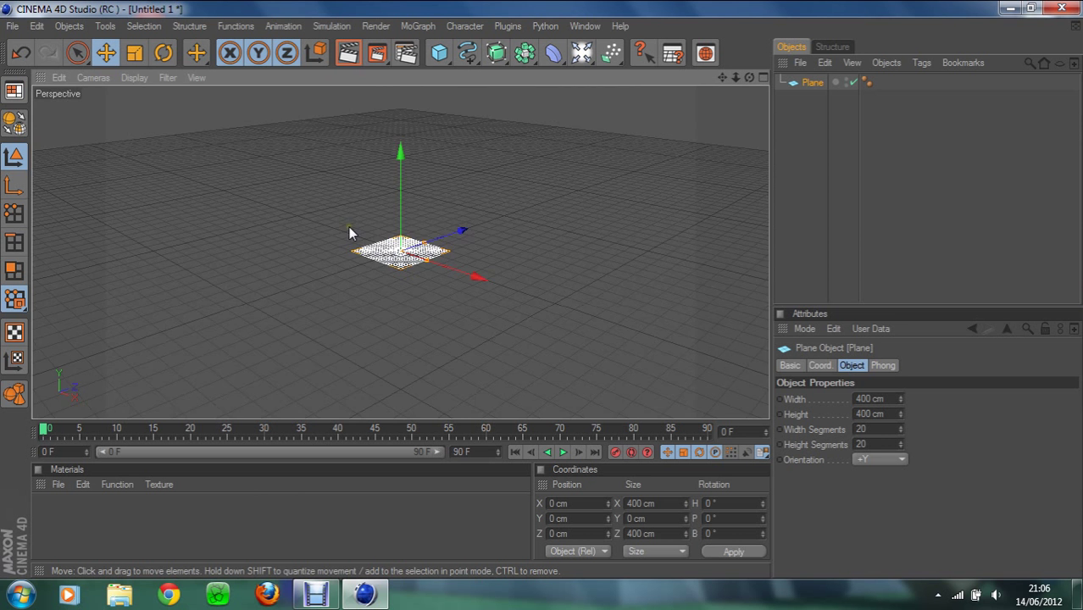
pyautogui.scroll(2, 349, 226)
pyautogui.scroll(-5, 348, 233)
pyautogui.scroll(-3, 348, 233)
pyautogui.scroll(-2, 348, 233)
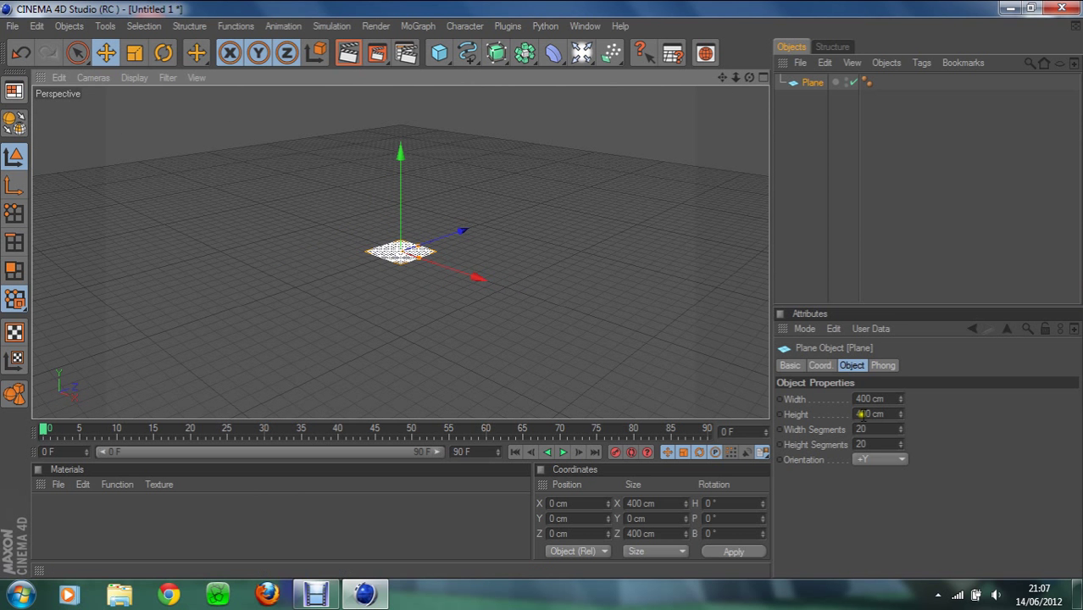
pyautogui.doubleClick(873, 399)
pyautogui.write('5000')
pyautogui.press('Tab')
pyautogui.write('5000')
pyautogui.press('Tab')
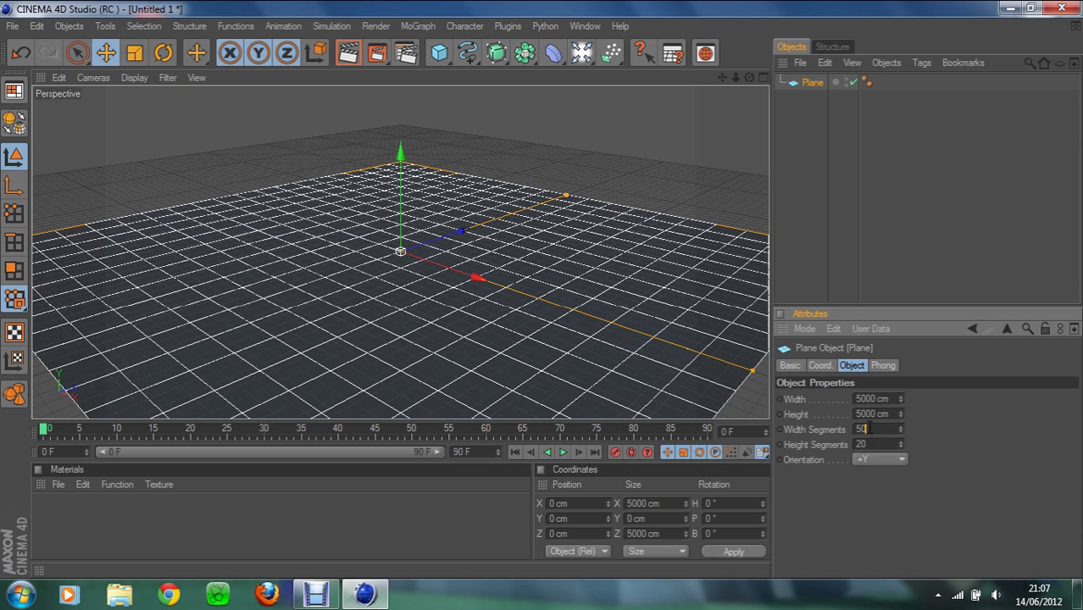
pyautogui.click(862, 444)
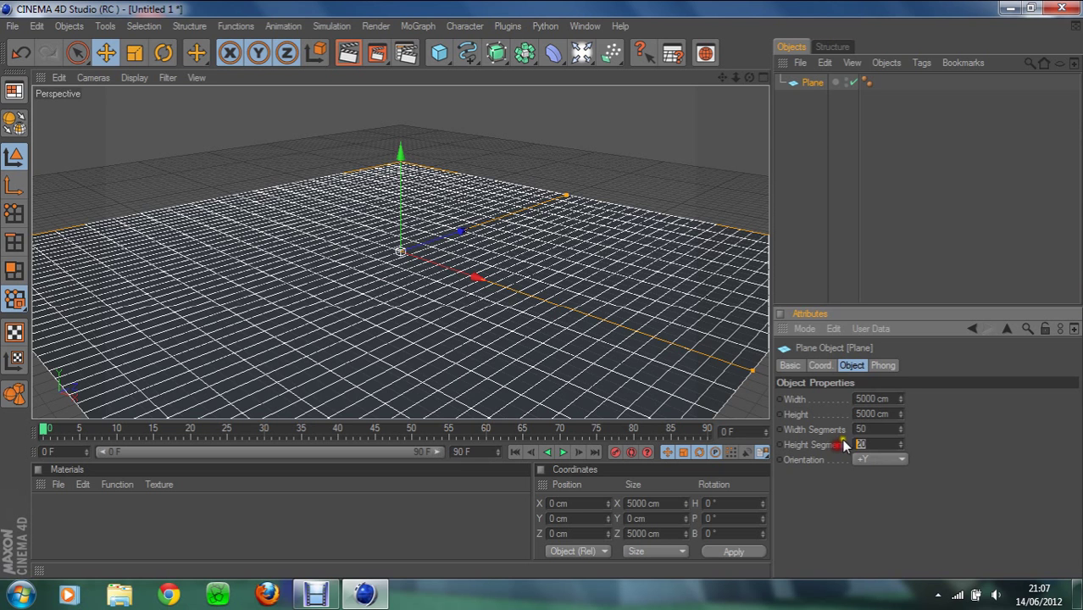
pyautogui.write('50')
pyautogui.press('Return')
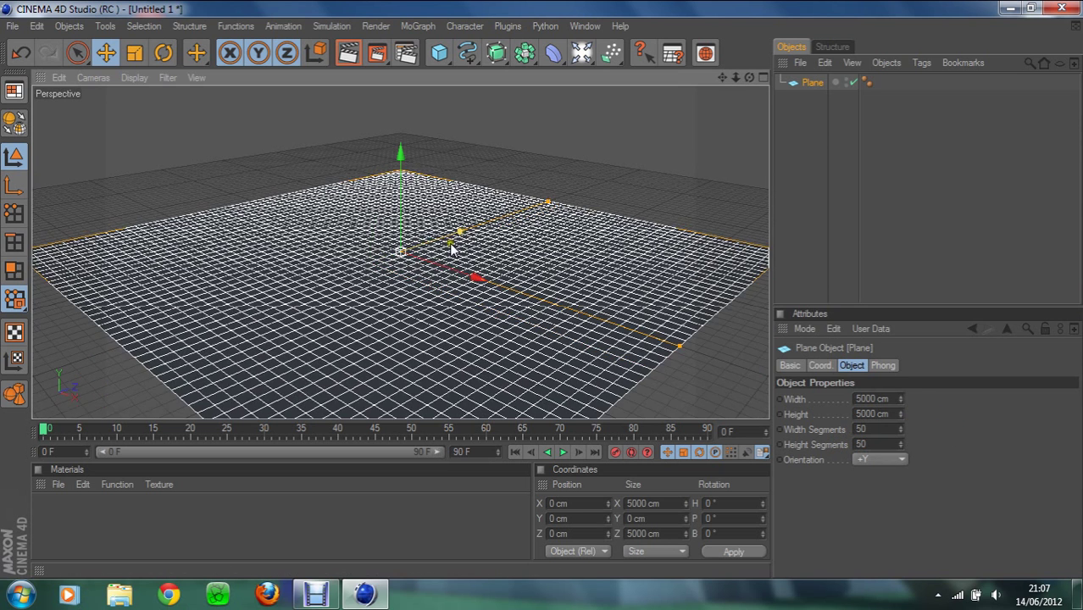
pyautogui.scroll(-3, 450, 246)
pyautogui.scroll(-3, 385, 309)
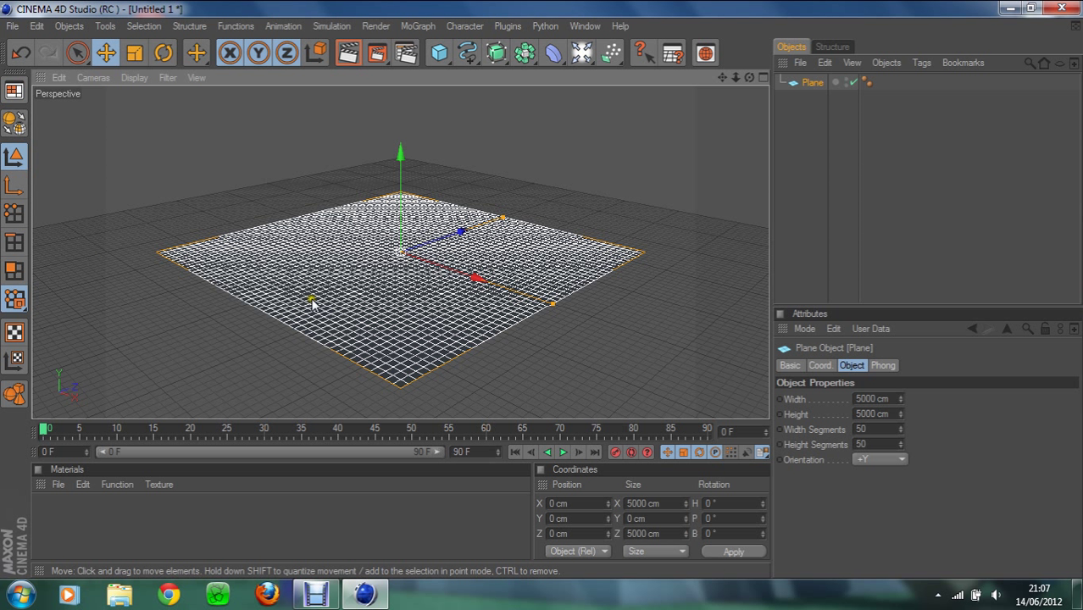
# Make the plane editable (C) and set up Live Selection with radius 20 in Polygon mode.
pyautogui.press('c')
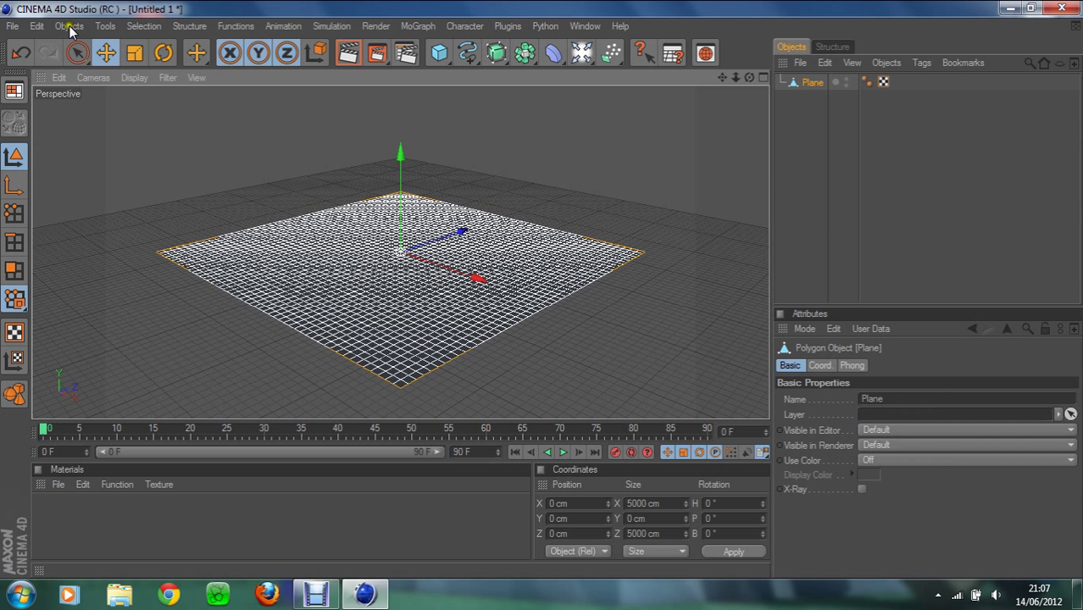
pyautogui.click(76, 54)
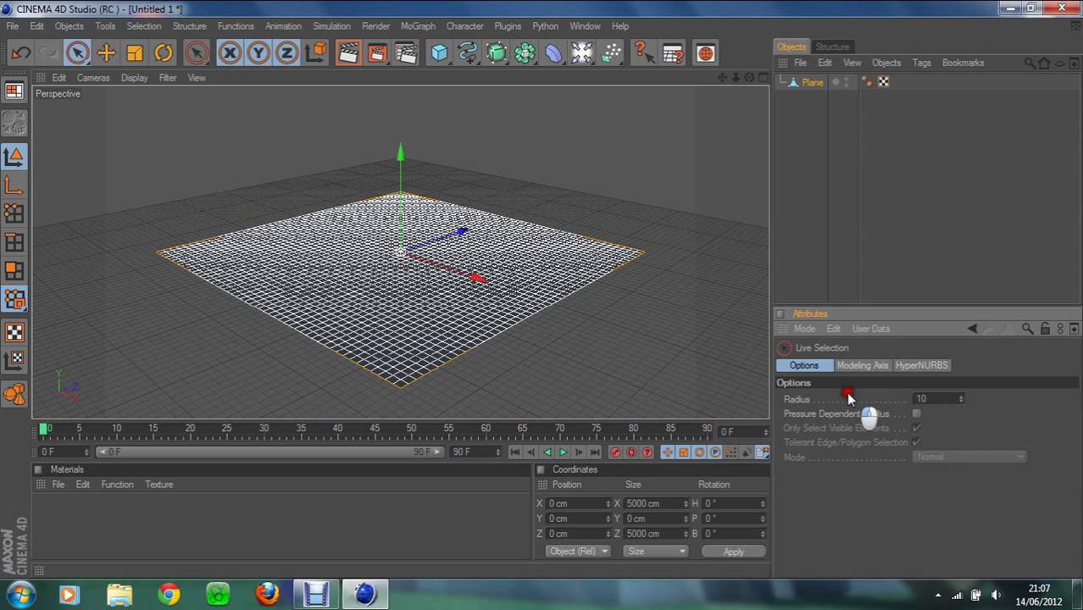
pyautogui.doubleClick(924, 399)
pyautogui.write('20')
pyautogui.press('Return')
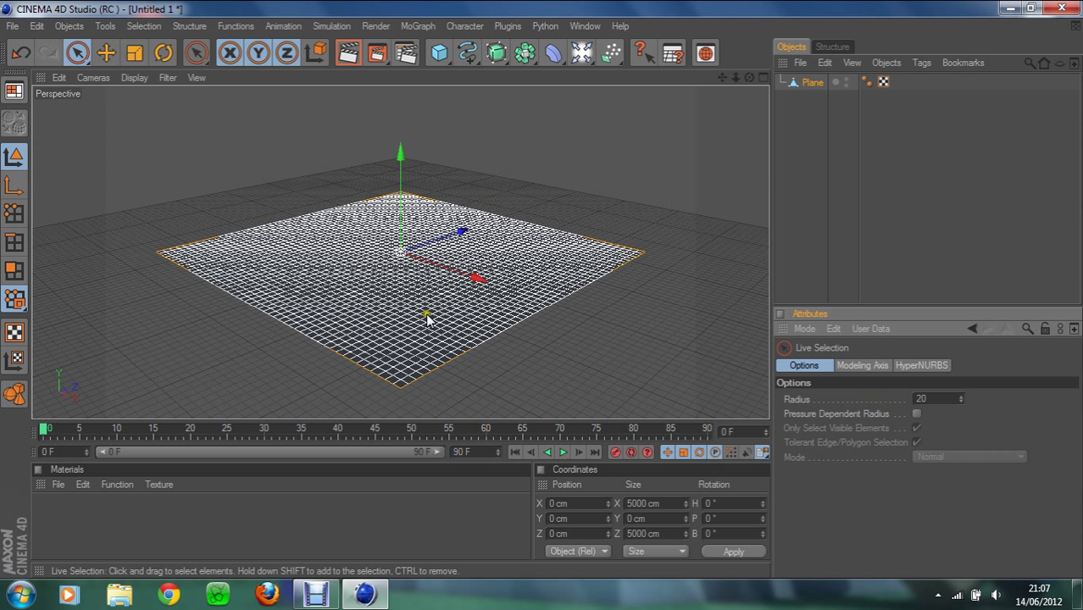
pyautogui.click(14, 269)
# Paint-select an irregular band of polygons around the plane's outer edge.
pyautogui.click(324, 298)
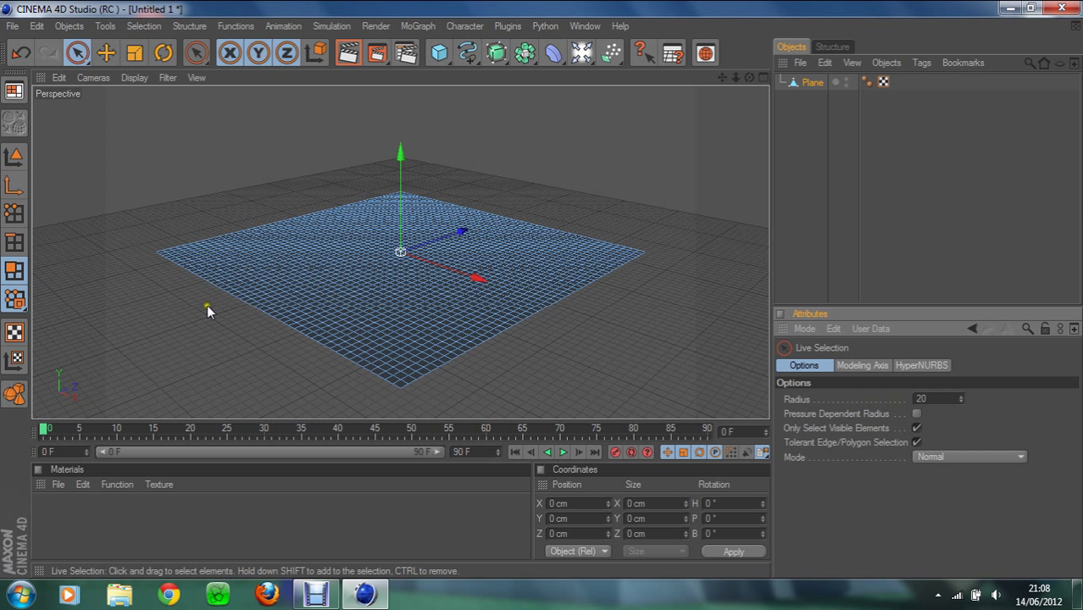
pyautogui.moveTo(254, 305)
pyautogui.mouseDown()
pyautogui.moveTo(323, 211)
pyautogui.moveTo(237, 288)
pyautogui.moveTo(186, 254)
pyautogui.moveTo(268, 306)
pyautogui.moveTo(292, 339)
pyautogui.moveTo(365, 373)
pyautogui.moveTo(457, 356)
pyautogui.moveTo(622, 254)
pyautogui.moveTo(479, 193)
pyautogui.moveTo(411, 187)
pyautogui.mouseUp()
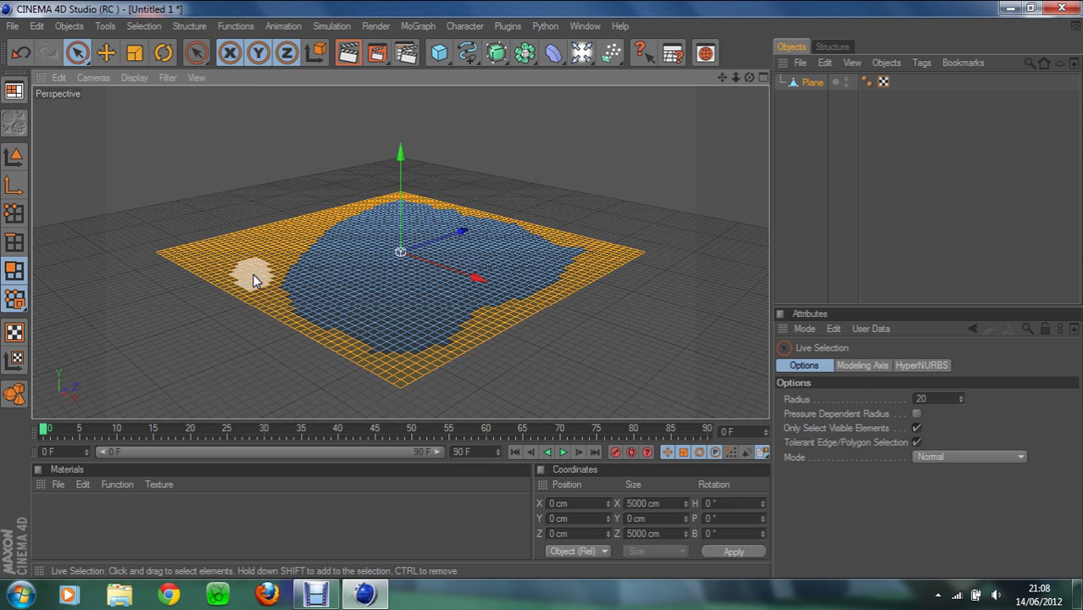
pyautogui.rightClick(254, 277)
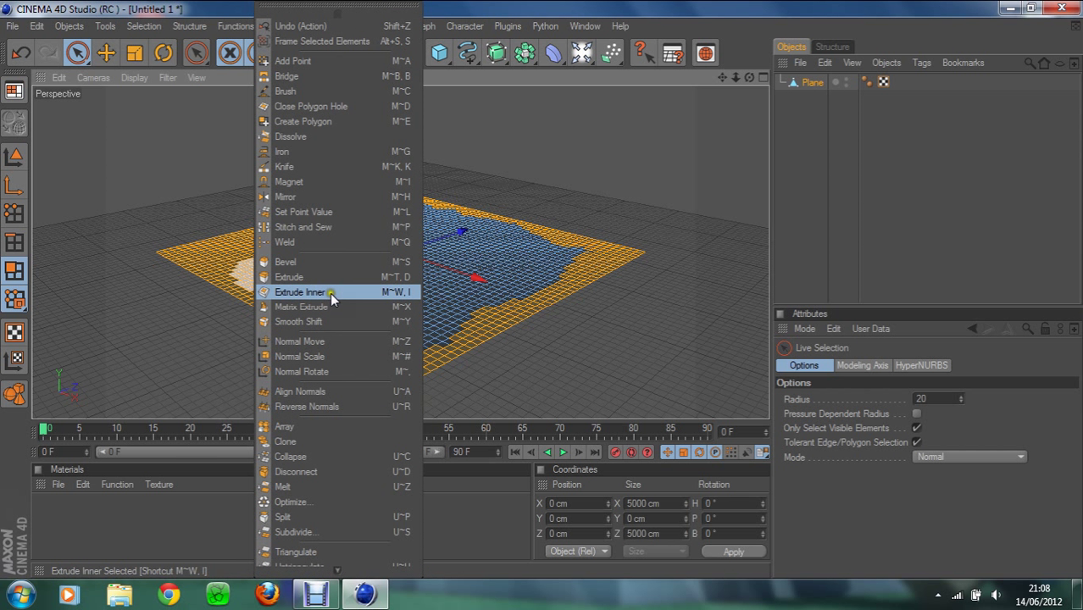
# Extrude the selected polygons up 100 cm, invert the selection and extrude again.
pyautogui.click(305, 277)
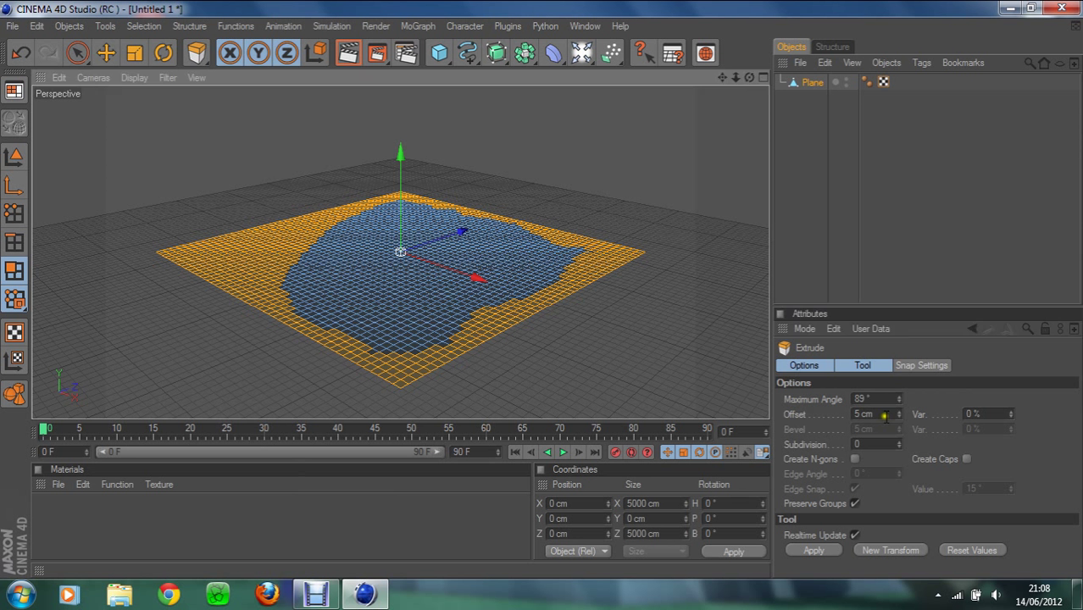
pyautogui.doubleClick(869, 415)
pyautogui.write('100')
pyautogui.press('Return')
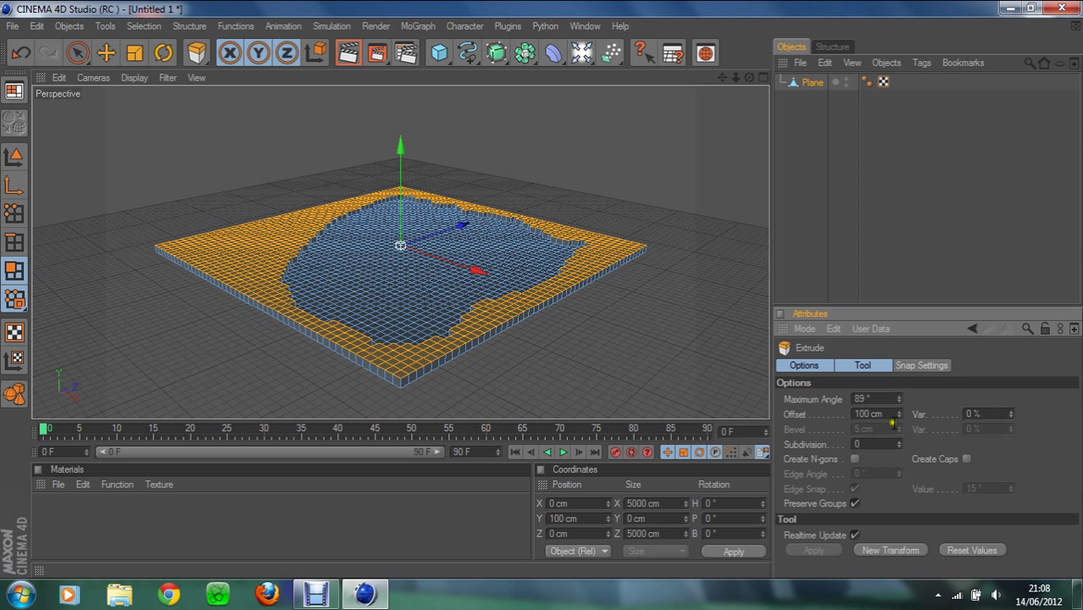
pyautogui.press('u')
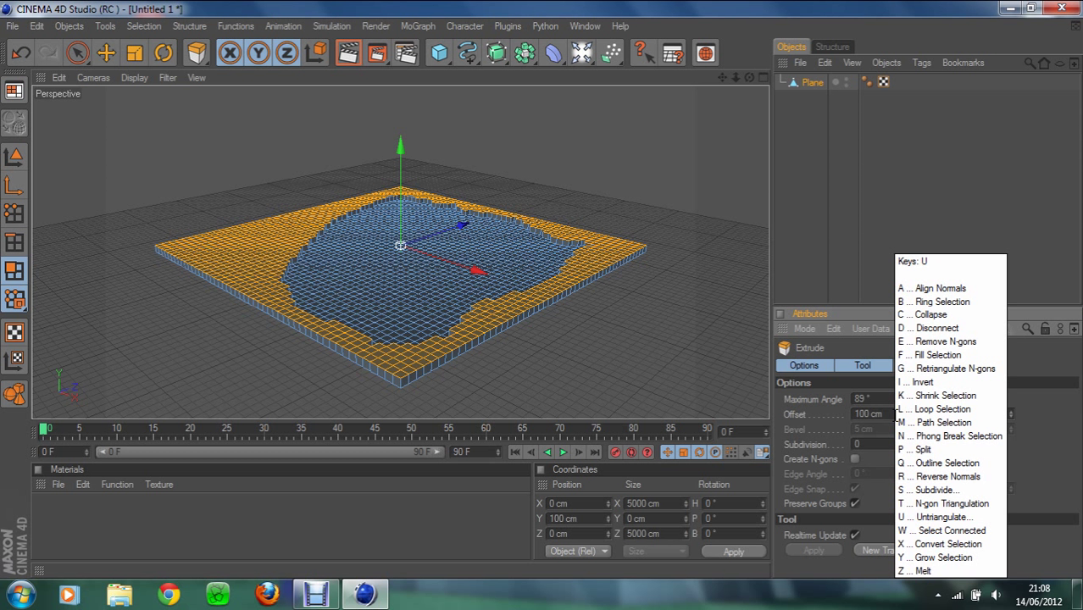
pyautogui.press('i')
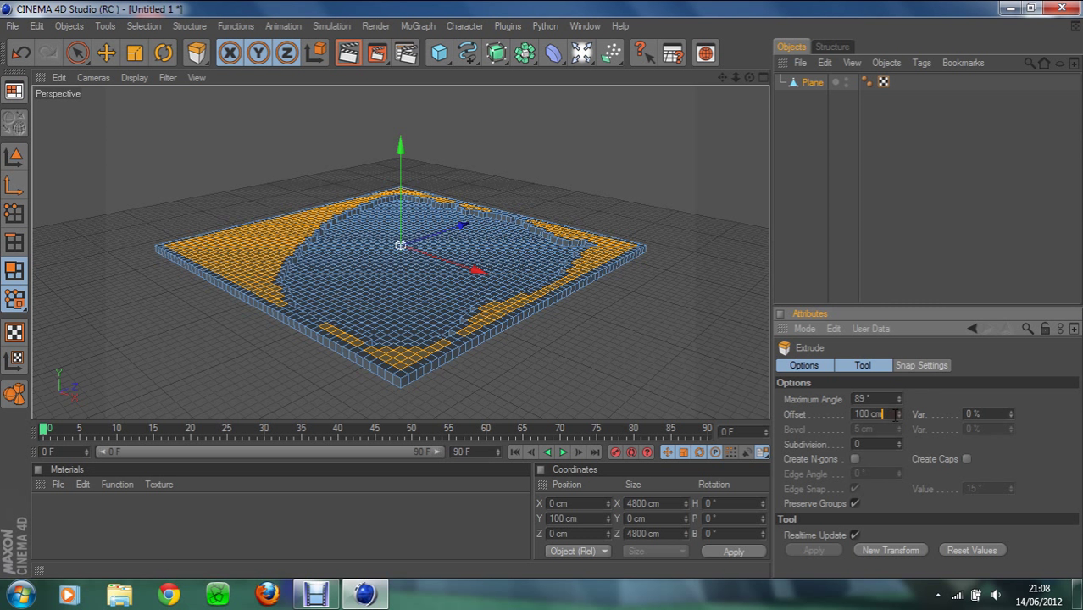
pyautogui.press('Return')
# Repeatedly shrink the selection and extrude it to build a stepped peak of ever-smaller blocks.
pyautogui.press('u')
pyautogui.press('i')
pyautogui.press('Return')
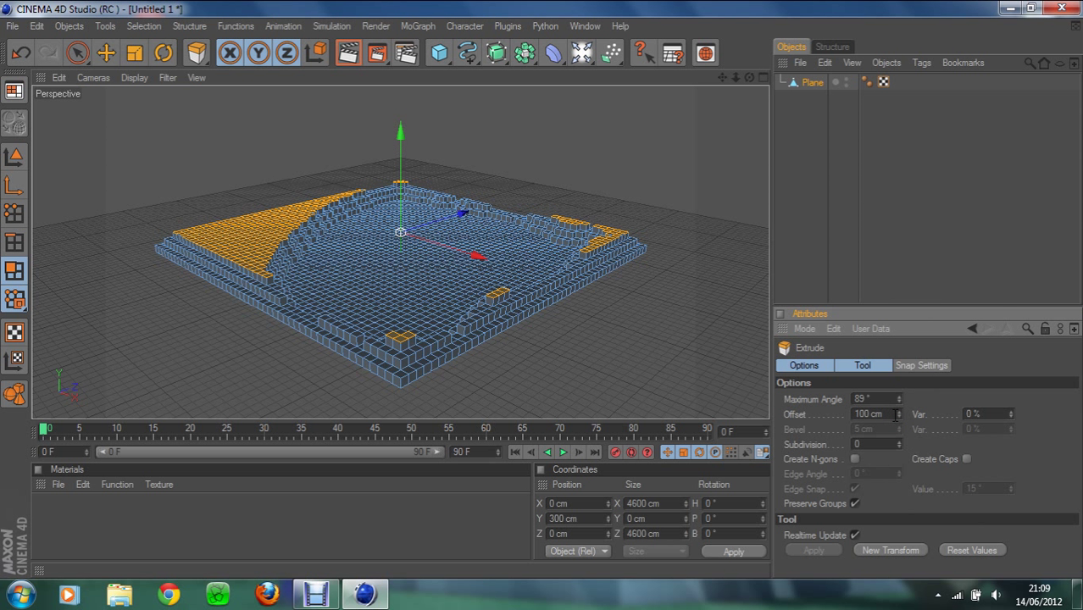
pyautogui.press('u')
pyautogui.press('i')
pyautogui.press('Return')
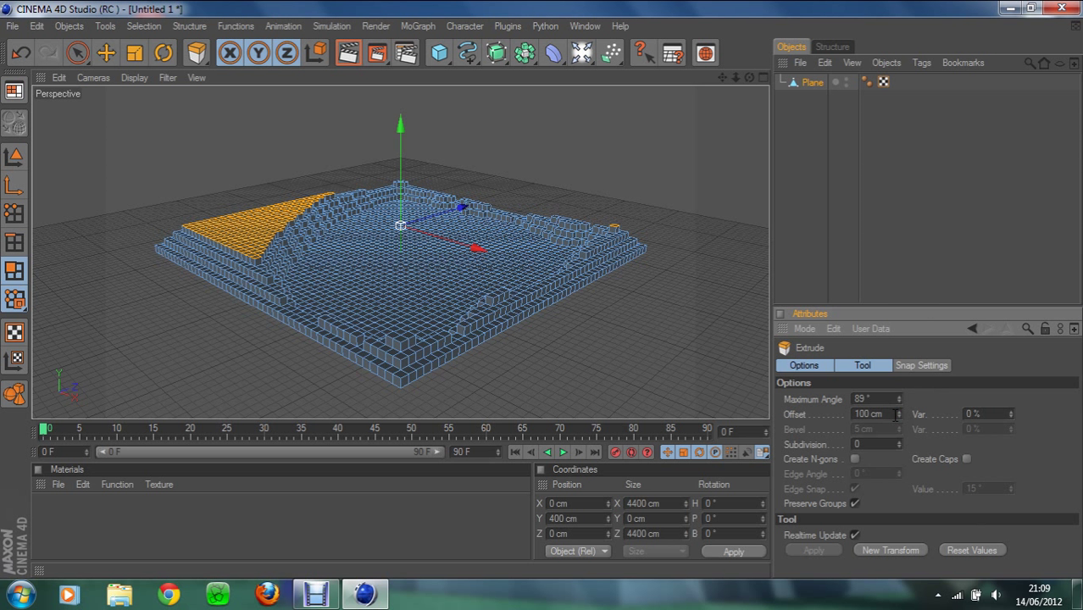
pyautogui.press('u')
pyautogui.press('i')
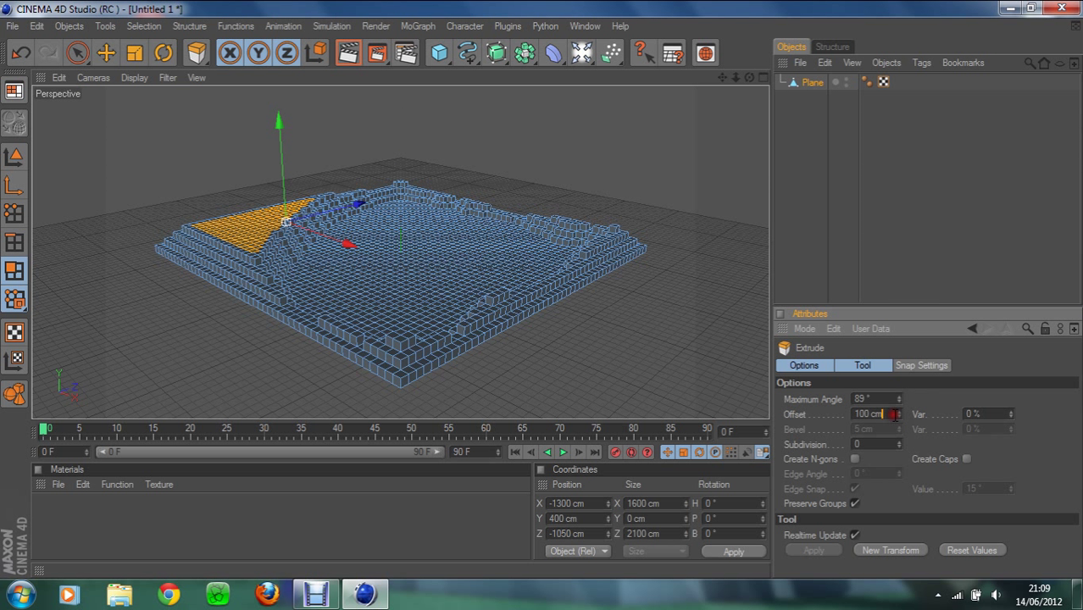
pyautogui.press('Return')
pyautogui.press('u')
pyautogui.press('i')
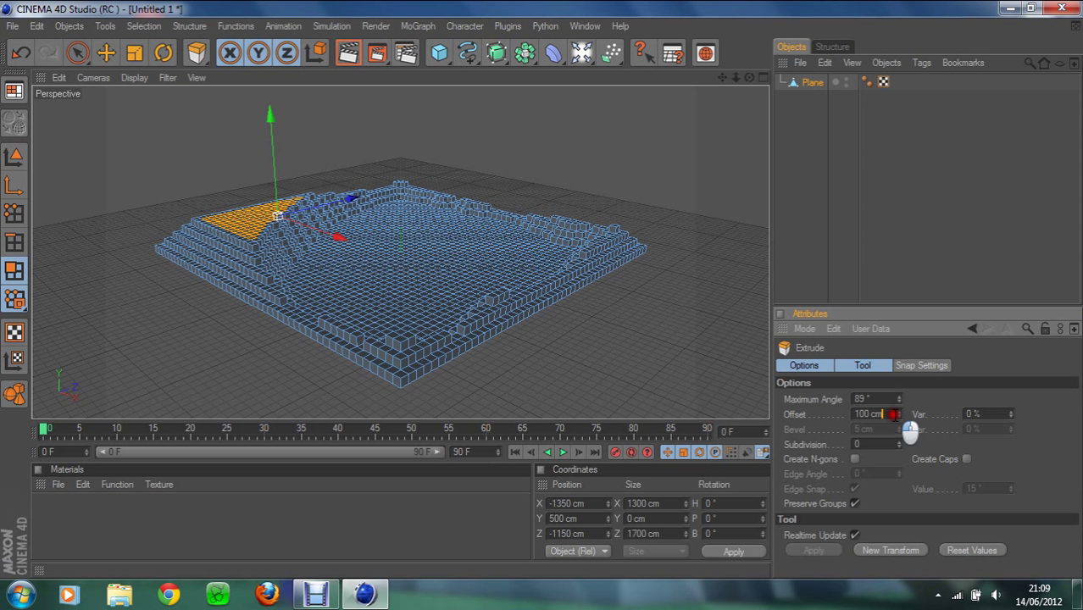
pyautogui.press('Return')
pyautogui.press('u')
pyautogui.press('i')
pyautogui.press('Return')
pyautogui.press('u')
pyautogui.press('i')
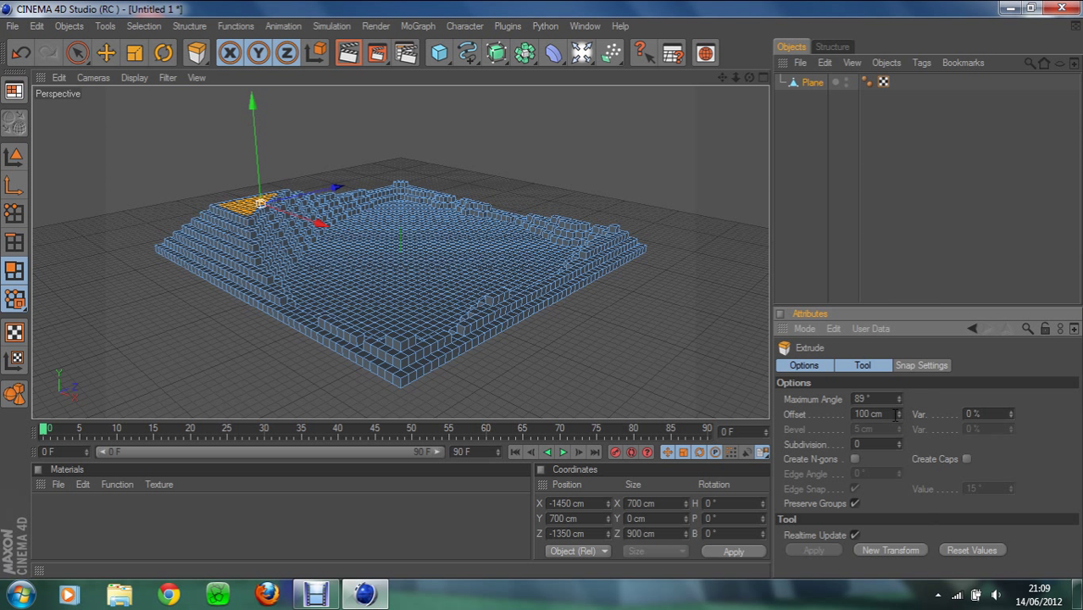
pyautogui.press('Return')
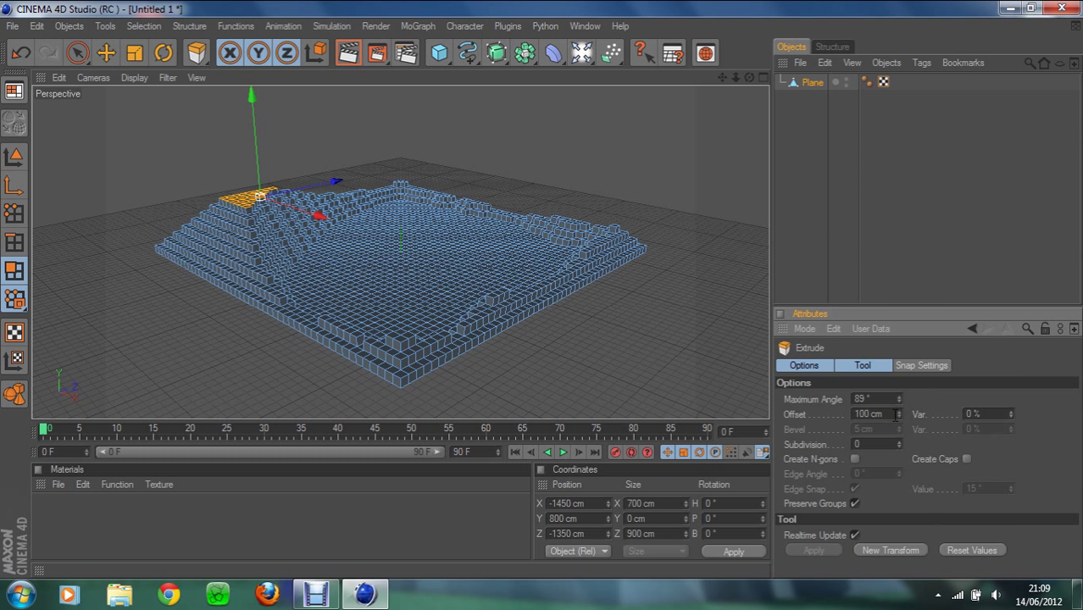
pyautogui.press('u')
pyautogui.press('i')
pyautogui.press('Return')
pyautogui.press('u')
pyautogui.press('i')
# Check the stepped terrain with a quick preview render and return to the viewport.
pyautogui.click(894, 414)
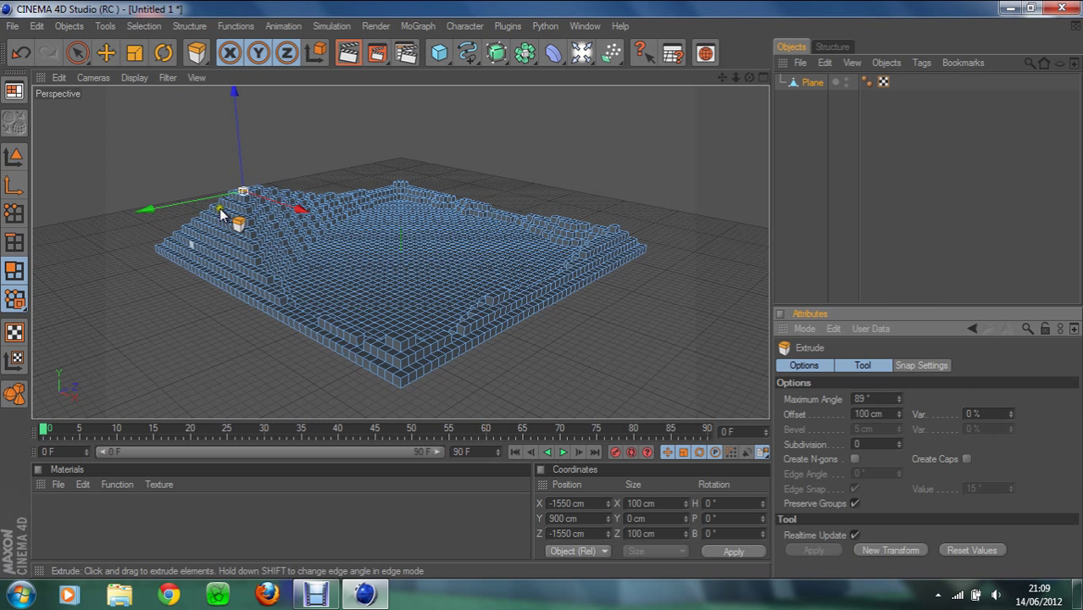
pyautogui.click(347, 54)
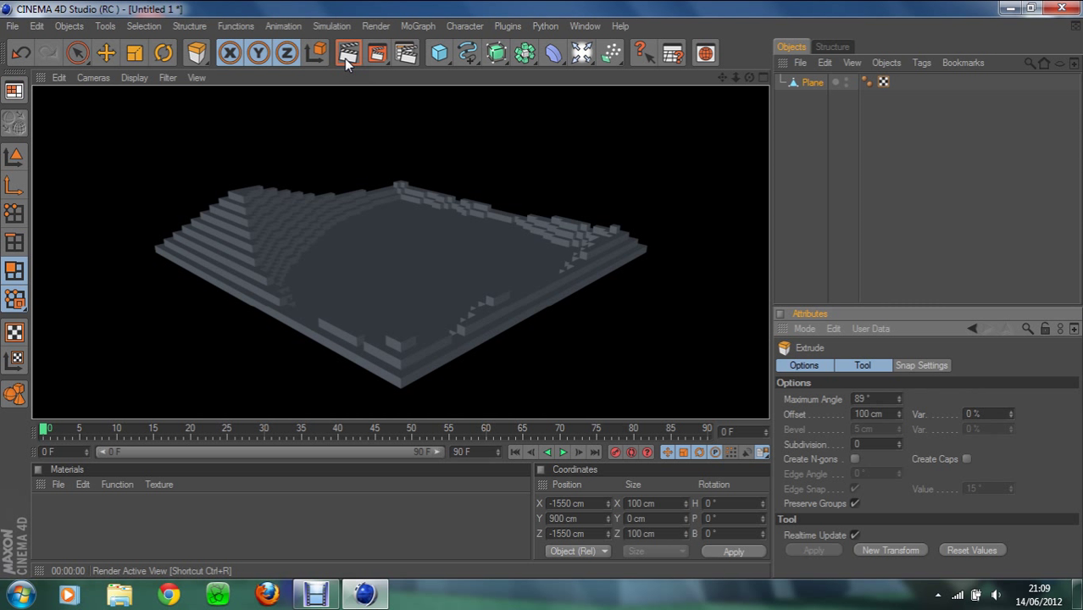
pyautogui.click(356, 173)
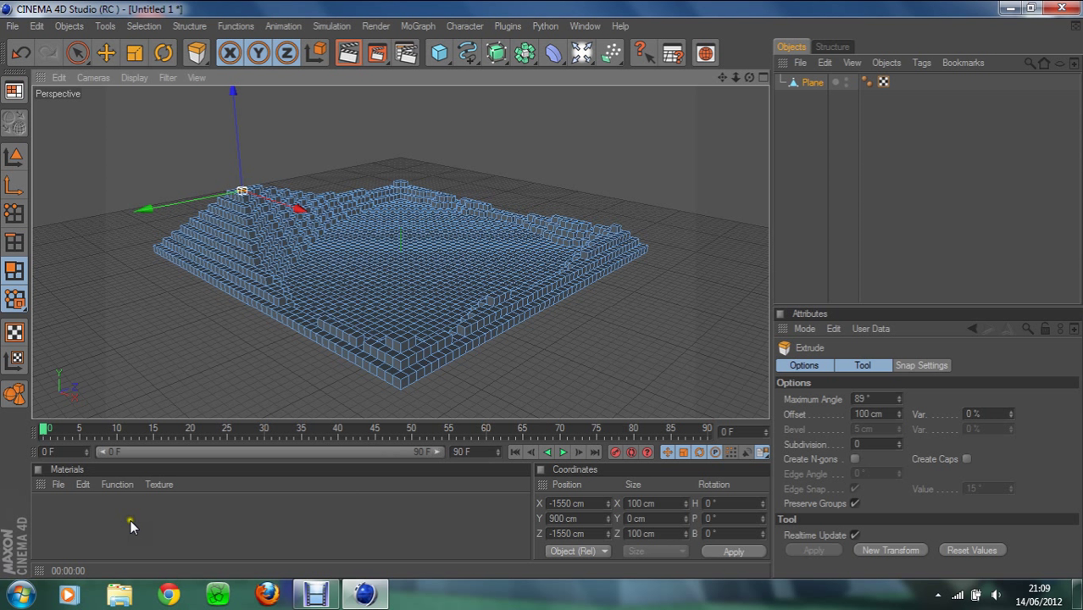
# Create a new material and load Grass - DirtTop.jpg as its colour texture, copying it to the document.
pyautogui.doubleClick(58, 513)
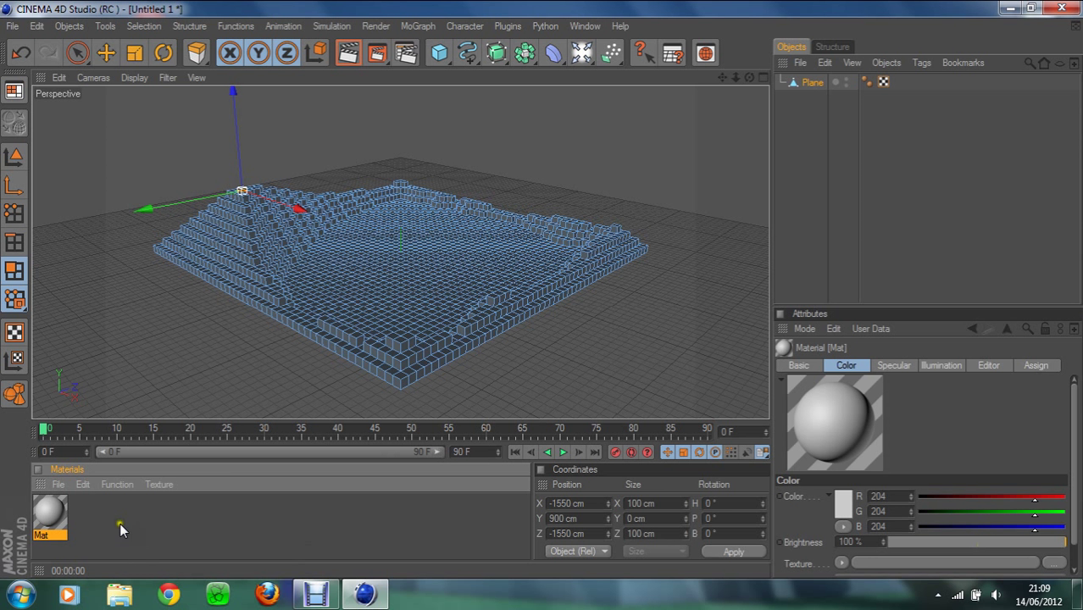
pyautogui.click(55, 484)
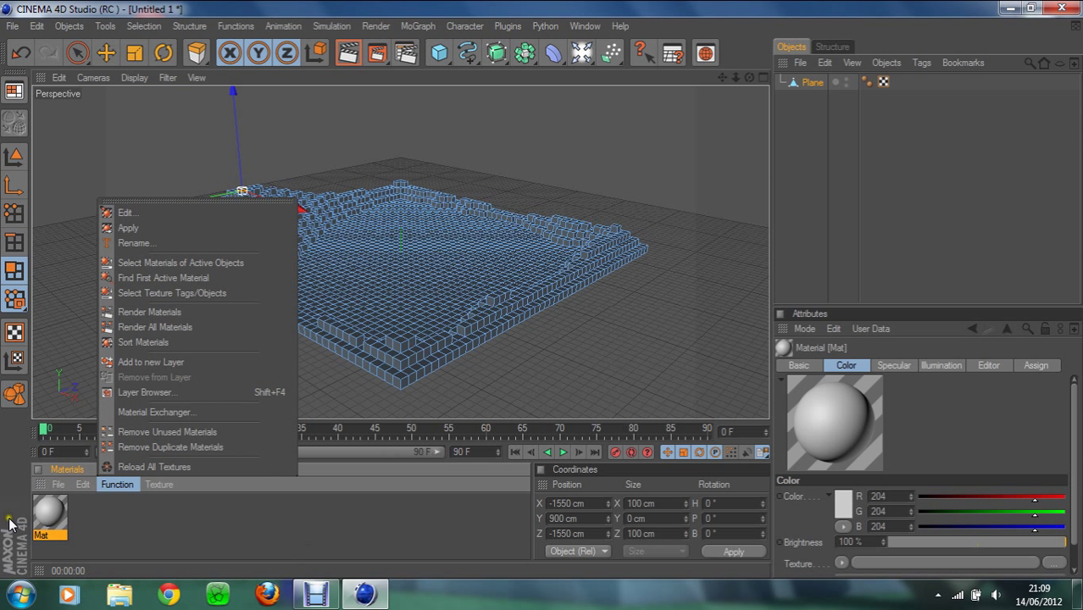
pyautogui.click(12, 522)
pyautogui.doubleClick(50, 515)
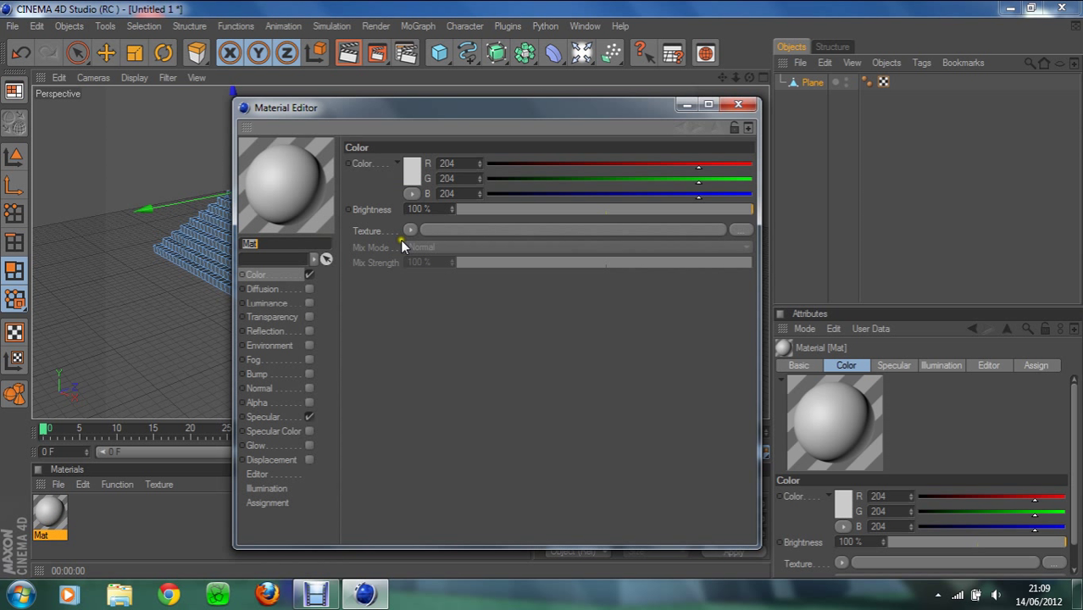
pyautogui.click(410, 231)
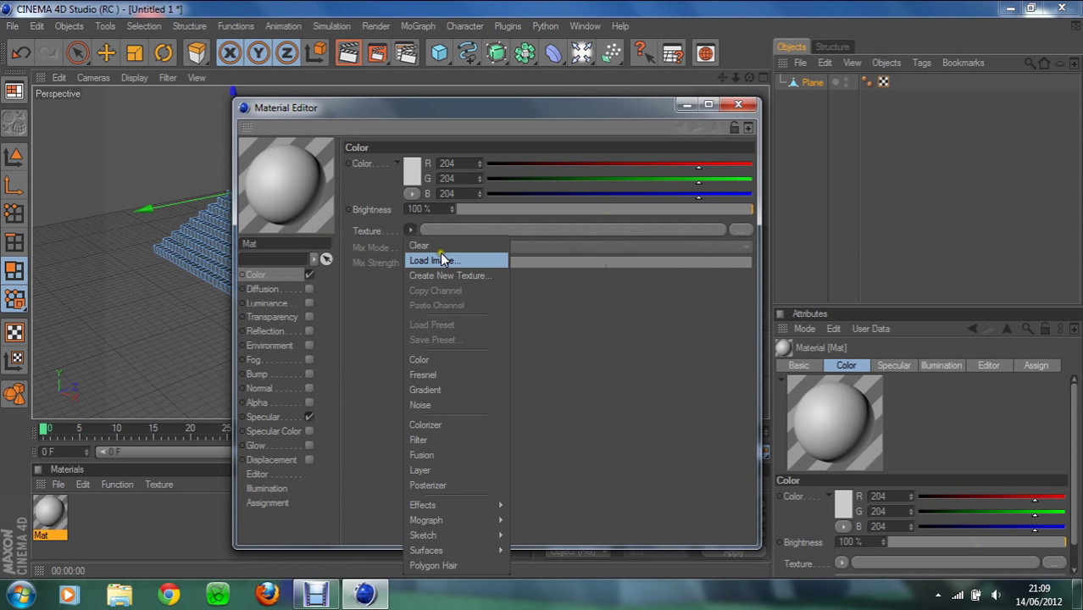
pyautogui.click(440, 254)
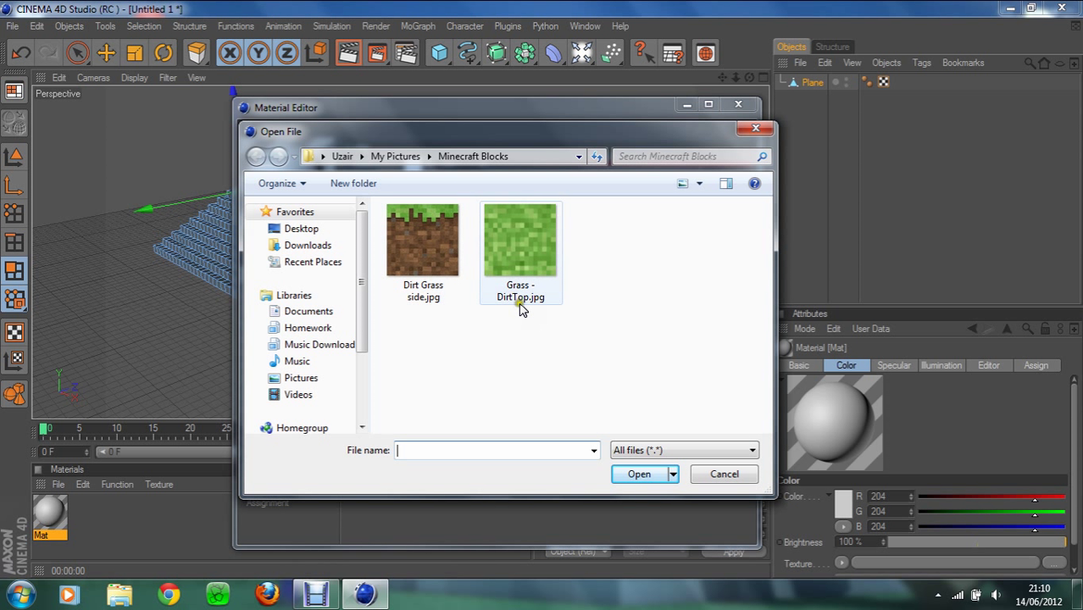
pyautogui.click(521, 301)
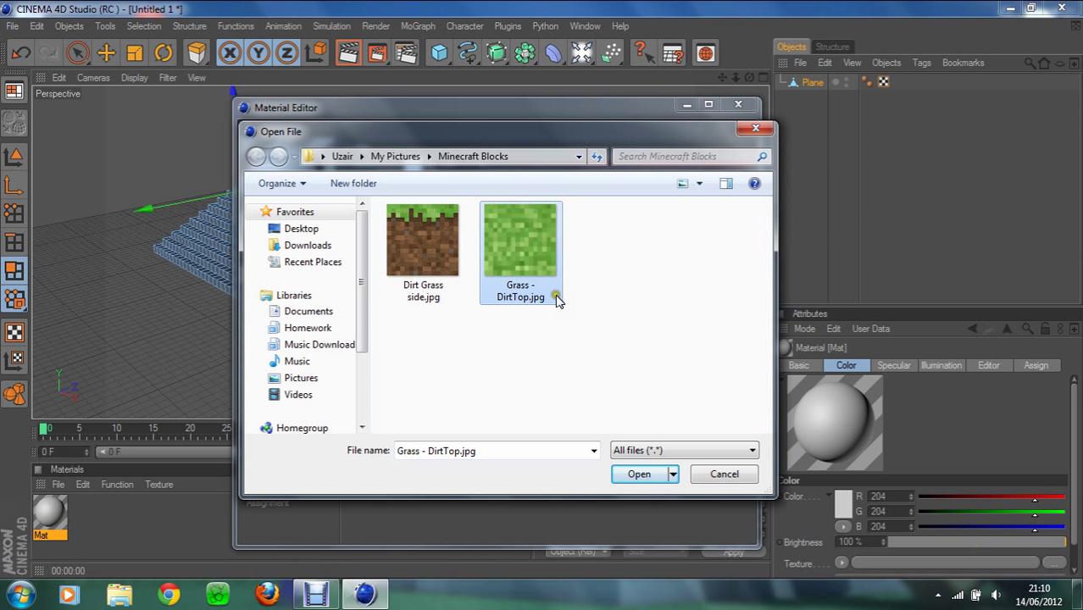
pyautogui.doubleClick(518, 279)
pyautogui.click(559, 349)
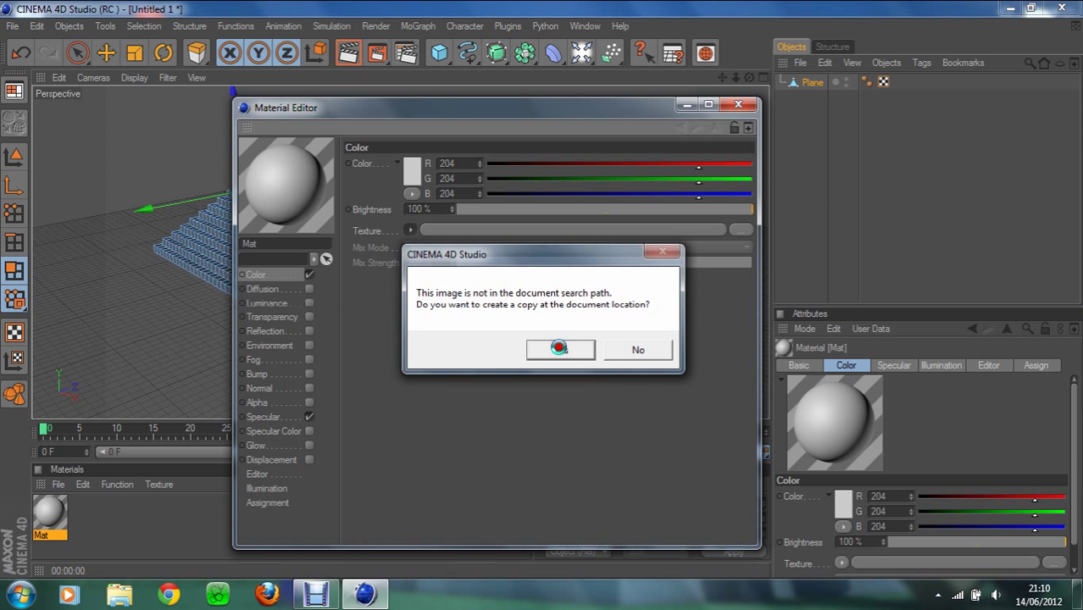
# Set the texture sampling to None and switch off the material's specular.
pyautogui.click(524, 245)
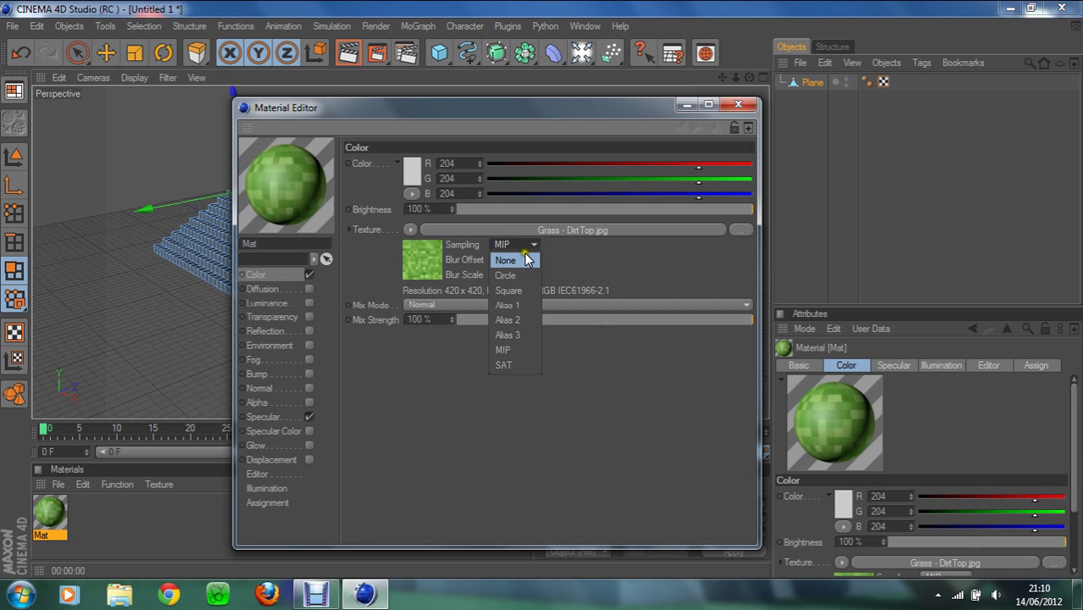
pyautogui.click(507, 259)
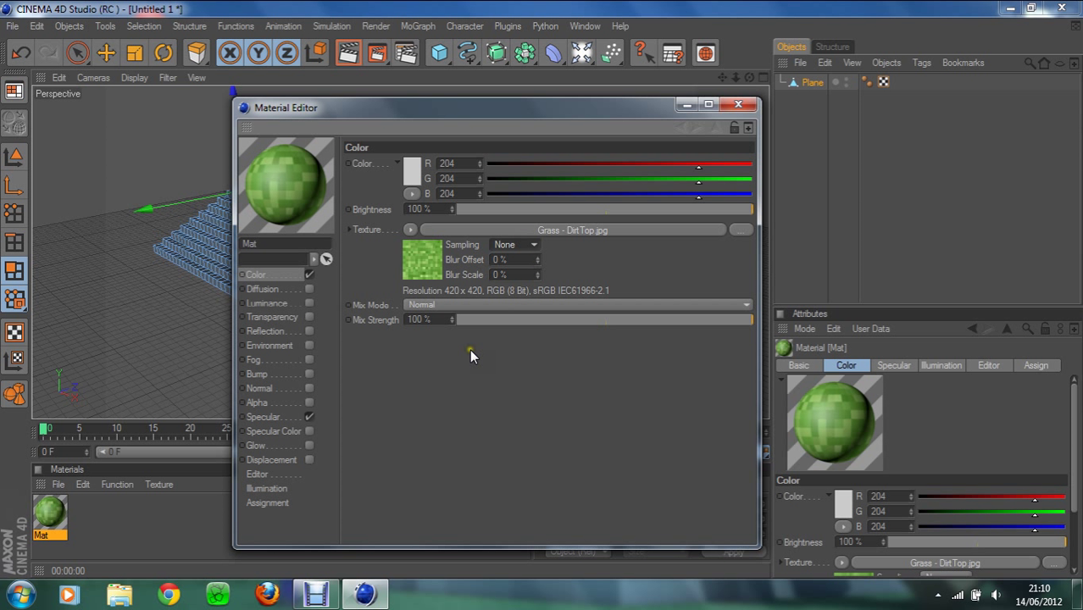
pyautogui.click(308, 416)
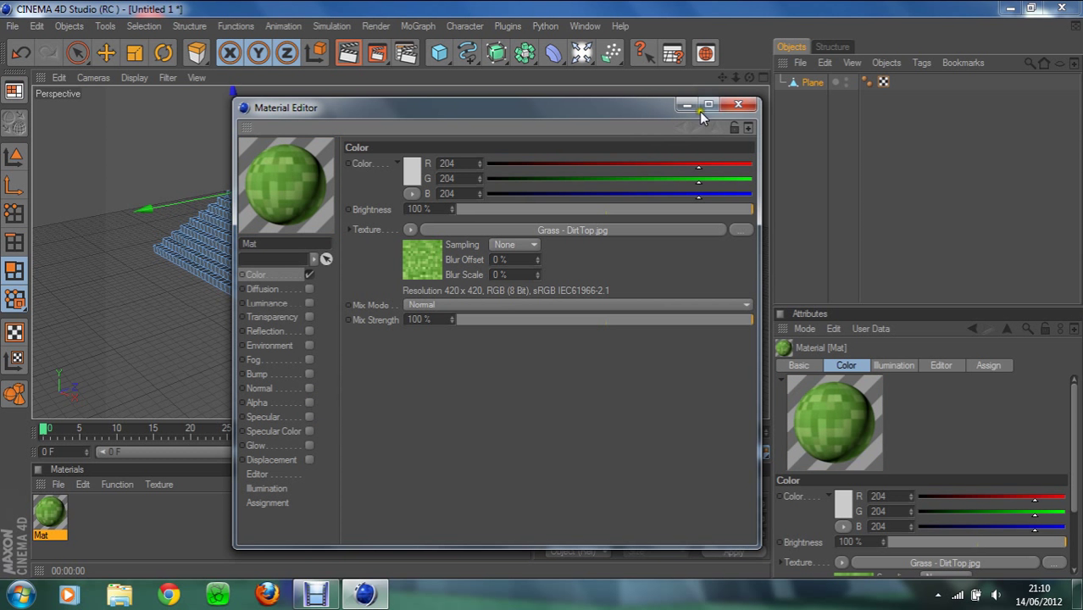
pyautogui.click(738, 106)
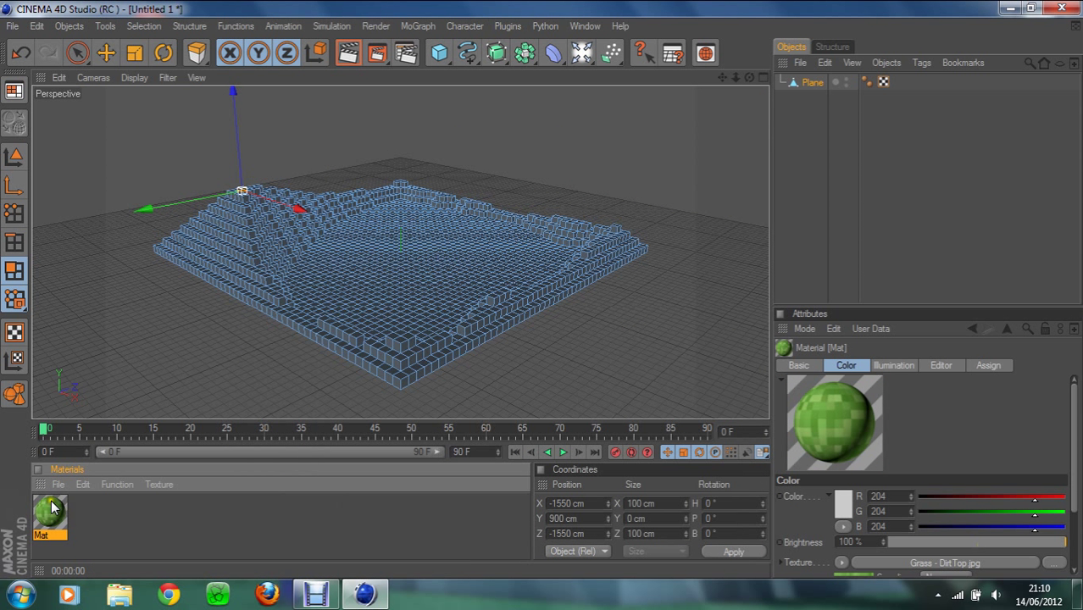
# Apply the grass material to the Plane object and render a preview of the green terrain.
pyautogui.moveTo(52, 507); pyautogui.dragTo(559, 320)
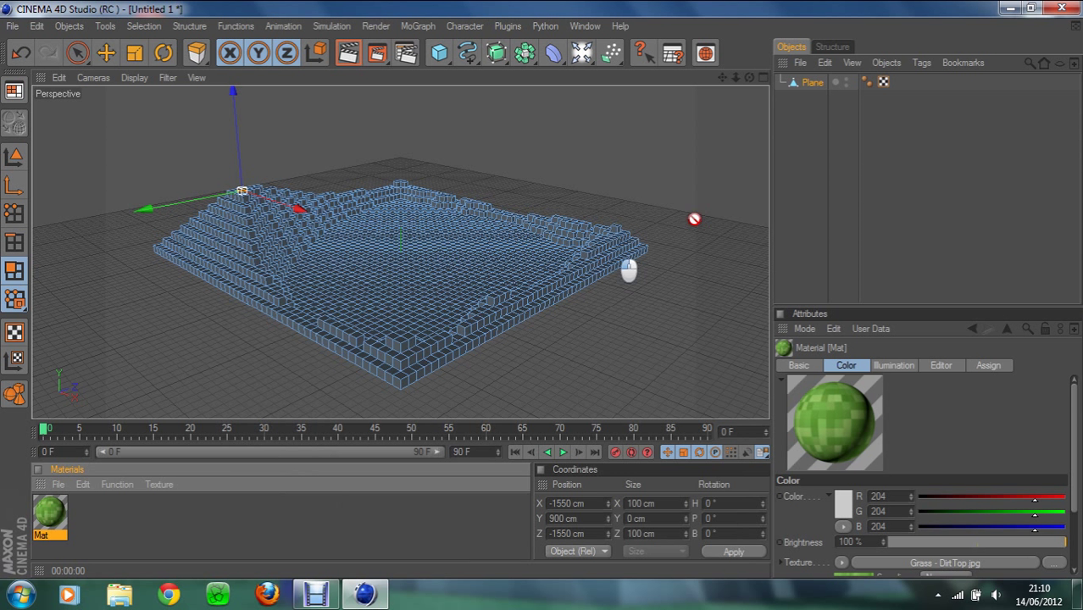
pyautogui.moveTo(610, 253); pyautogui.dragTo(815, 88)
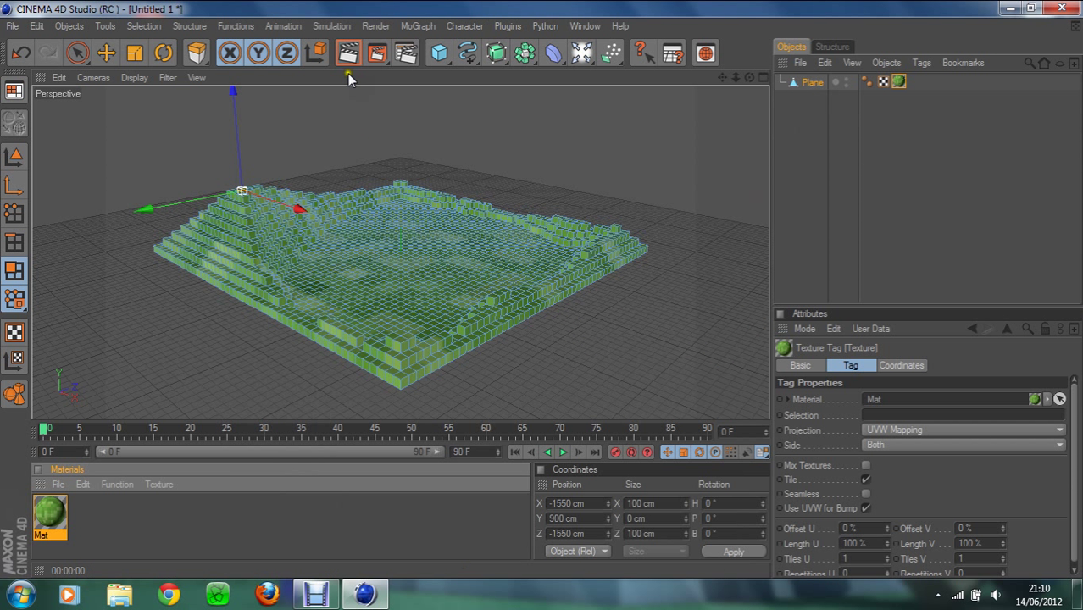
pyautogui.hotkey('ctrl', 'r')
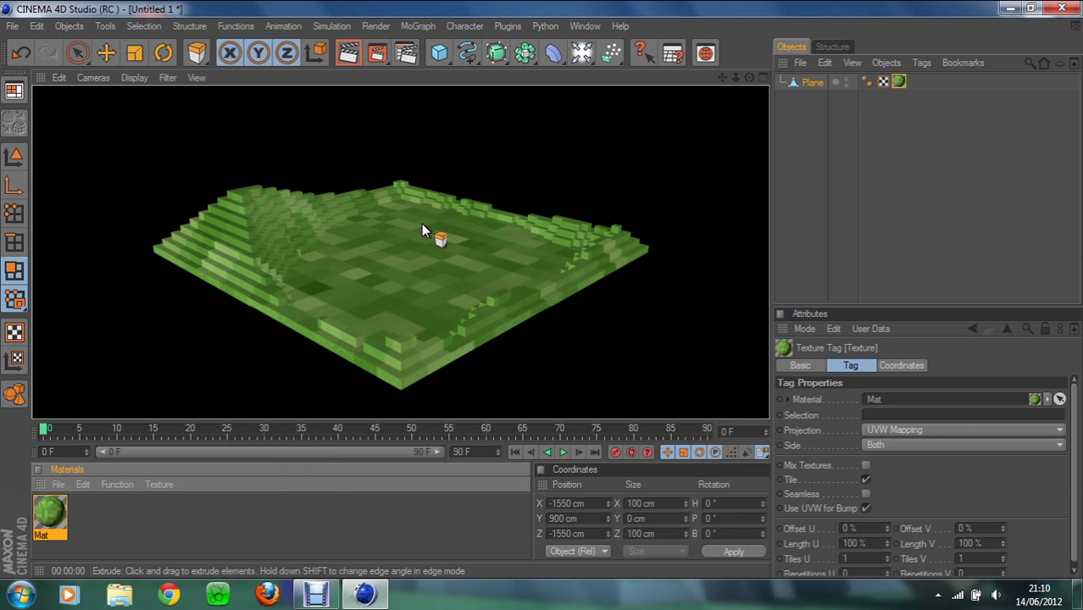
pyautogui.click(423, 224)
pyautogui.scroll(1, 426, 231)
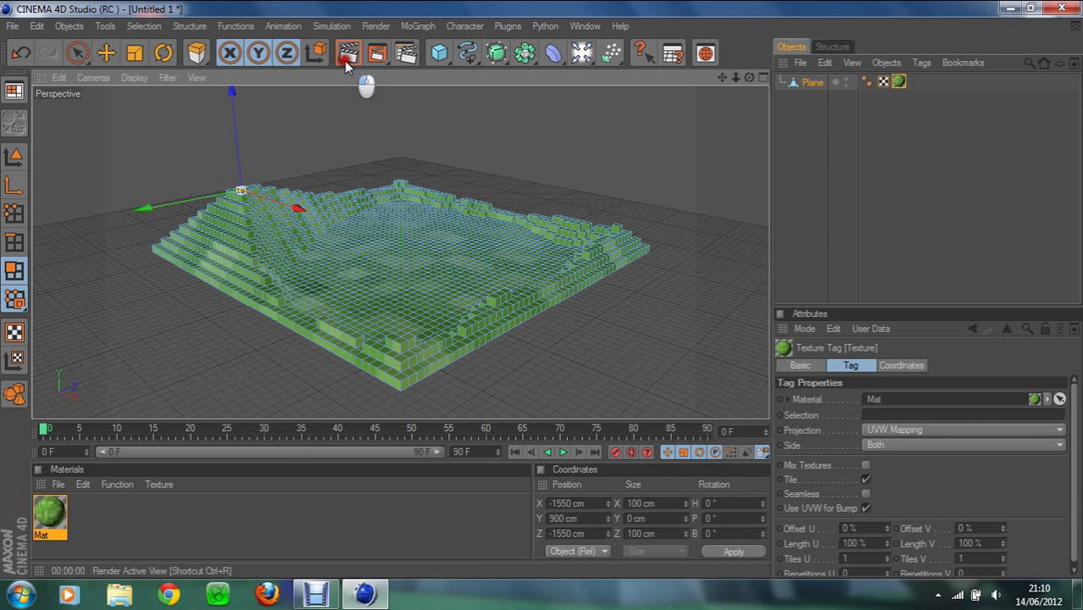
pyautogui.click(344, 58)
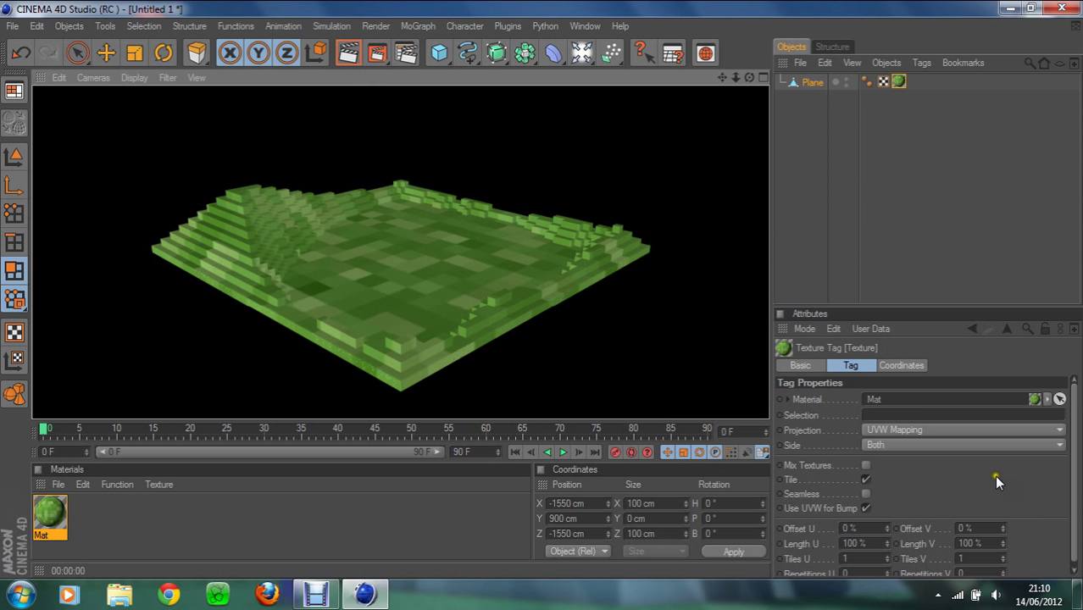
# Set the grass texture tag to Cubic projection tiled 2 × 2.
pyautogui.click(951, 429)
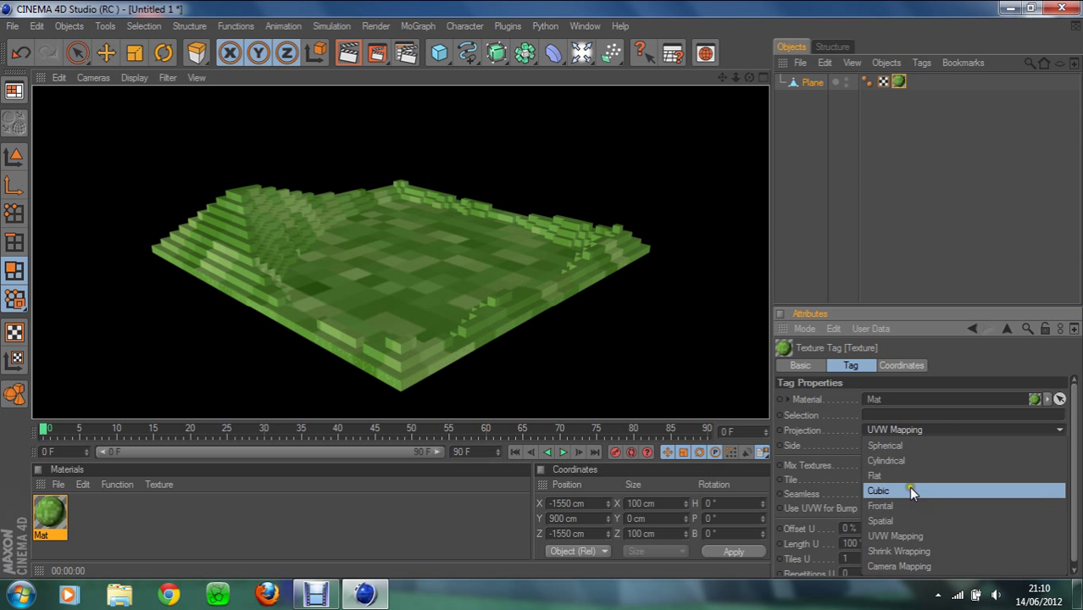
pyautogui.click(909, 487)
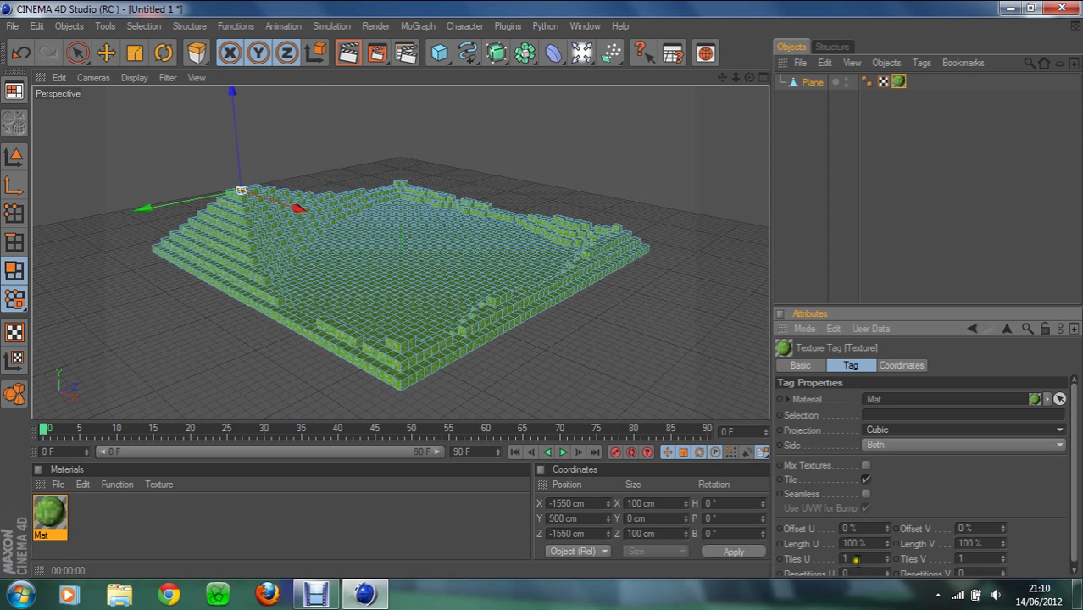
pyautogui.doubleClick(845, 559)
pyautogui.write('2')
pyautogui.click(980, 559)
pyautogui.write('2')
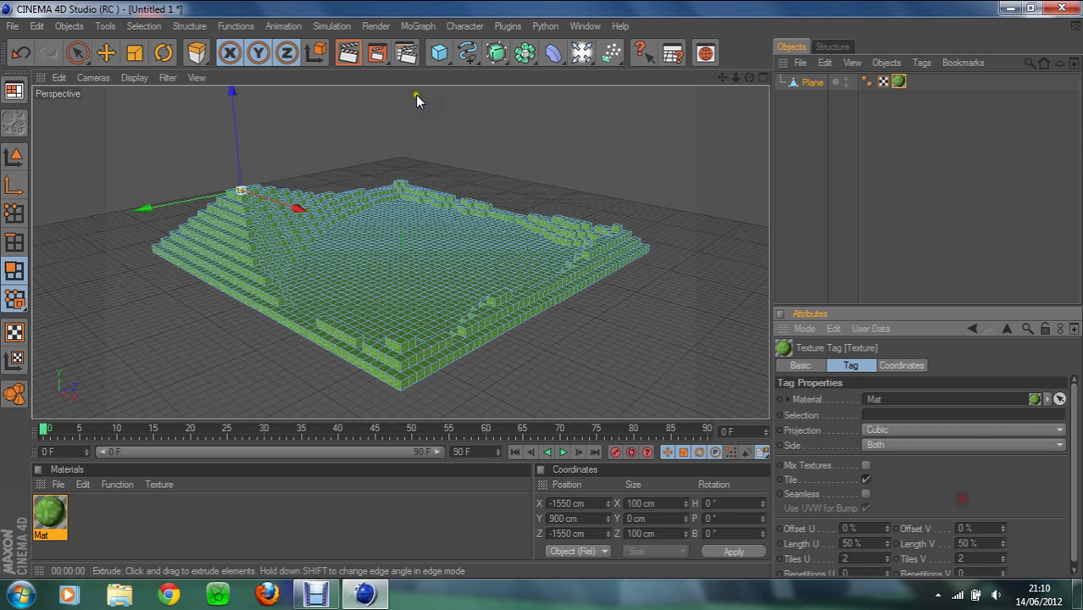
# Render the terrain to check the finer grass tiling, return to the viewport and deselect the tag.
pyautogui.click(348, 54)
pyautogui.click(379, 191)
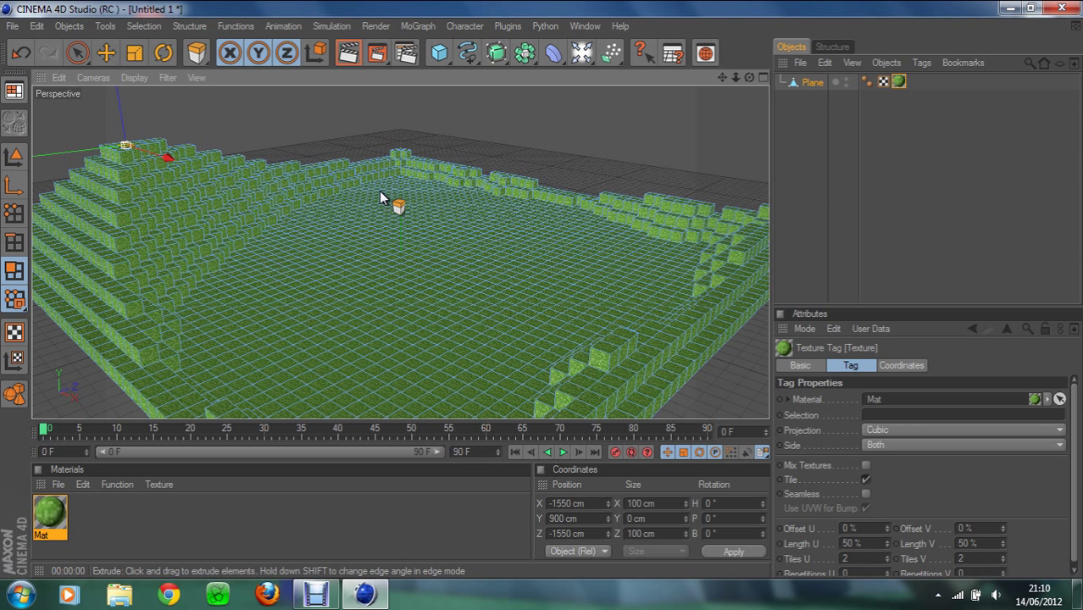
pyautogui.click(349, 54)
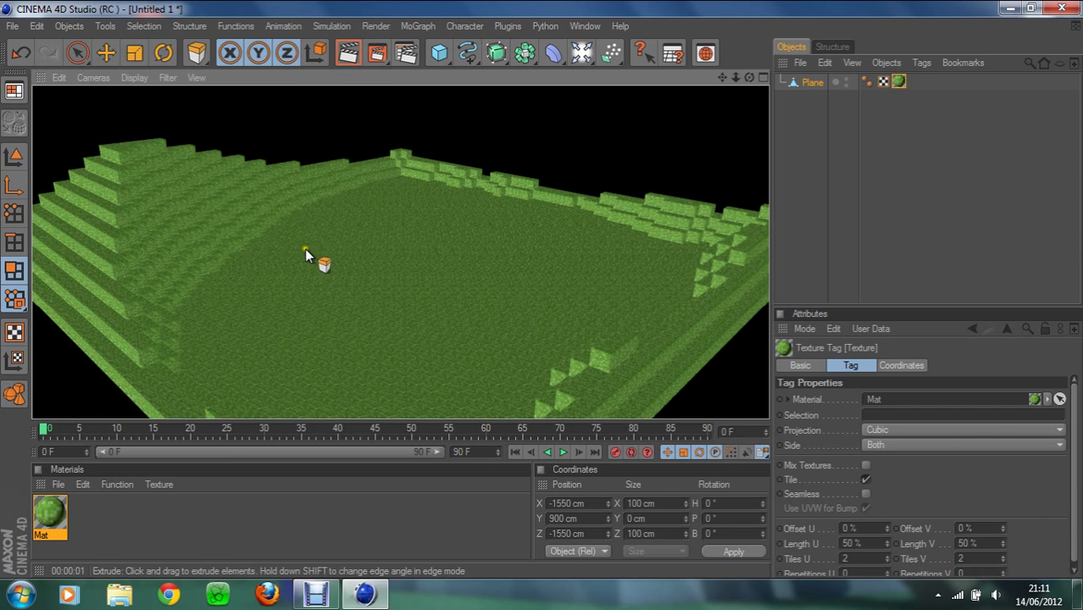
pyautogui.click(305, 255)
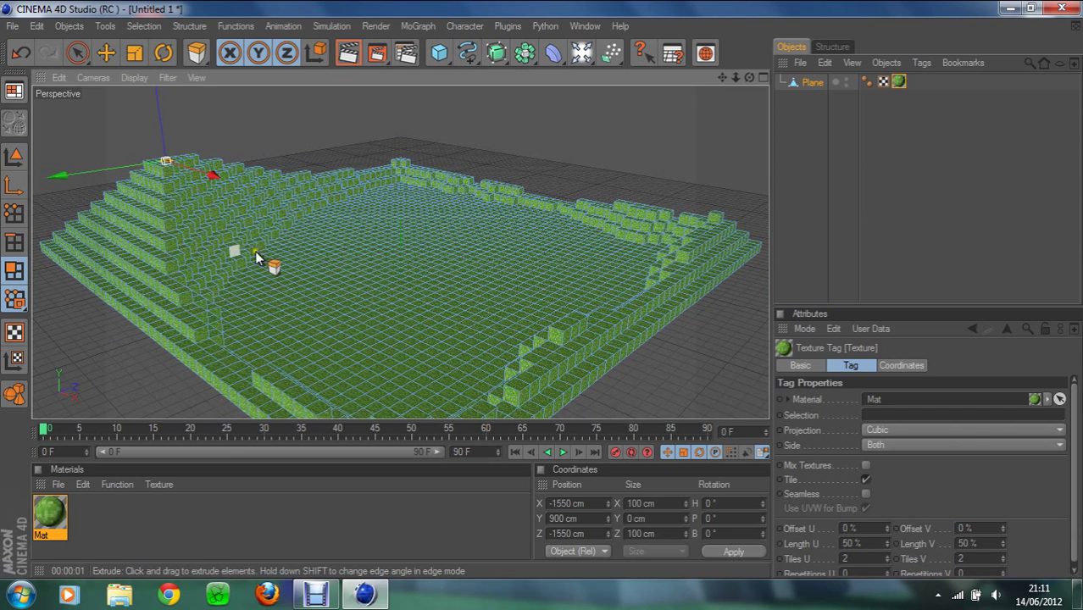
pyautogui.scroll(-1, 318, 271)
pyautogui.scroll(-1, 317, 271)
pyautogui.scroll(-1, 318, 272)
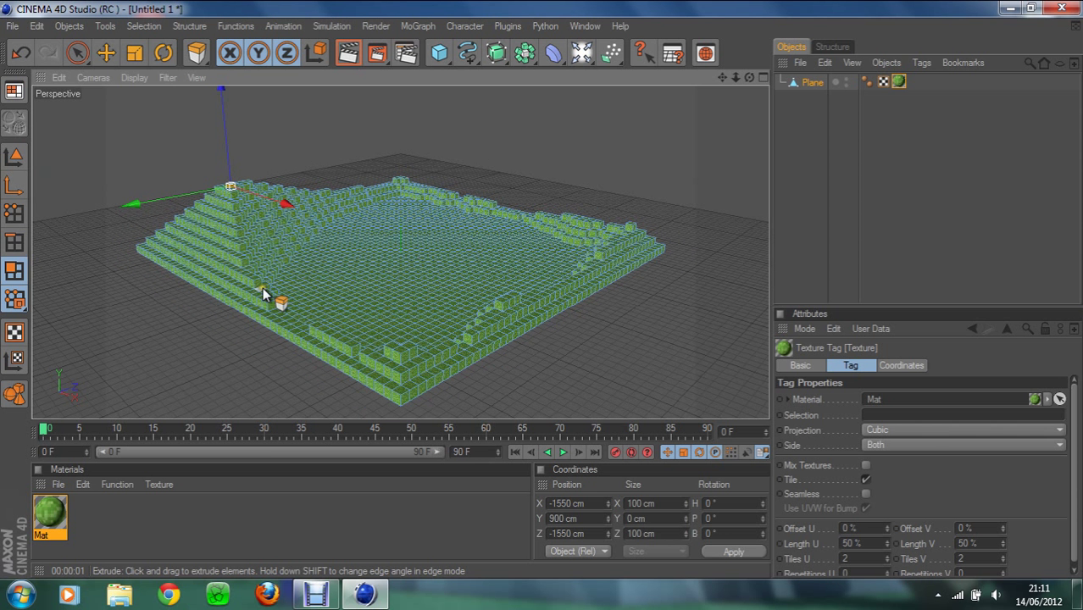
pyautogui.click(273, 509)
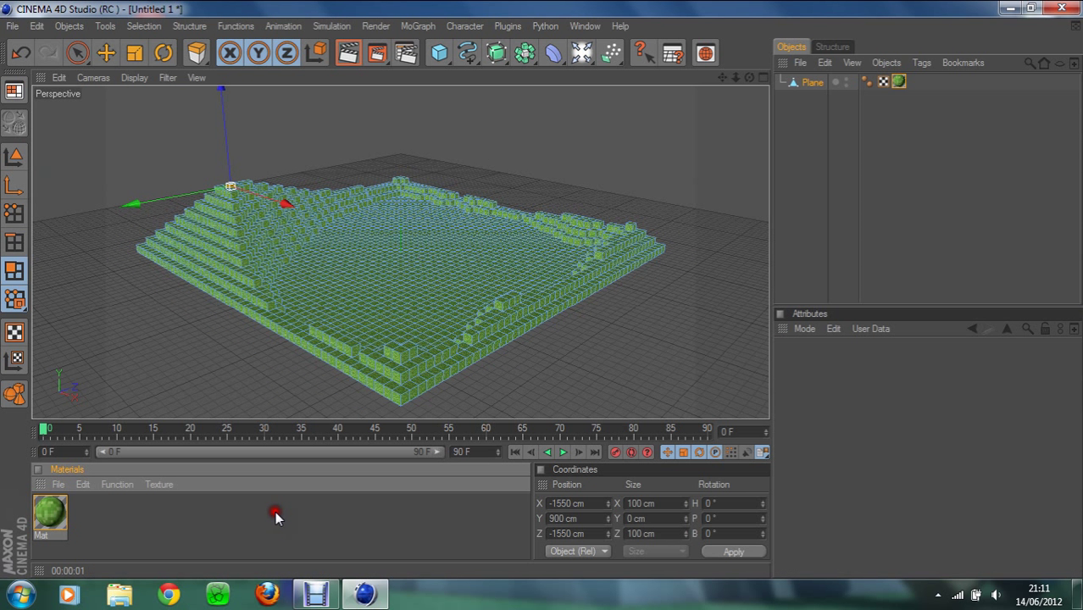
# Create a second material and load Dirt Grass side.jpg as its colour texture.
pyautogui.doubleClick(272, 521)
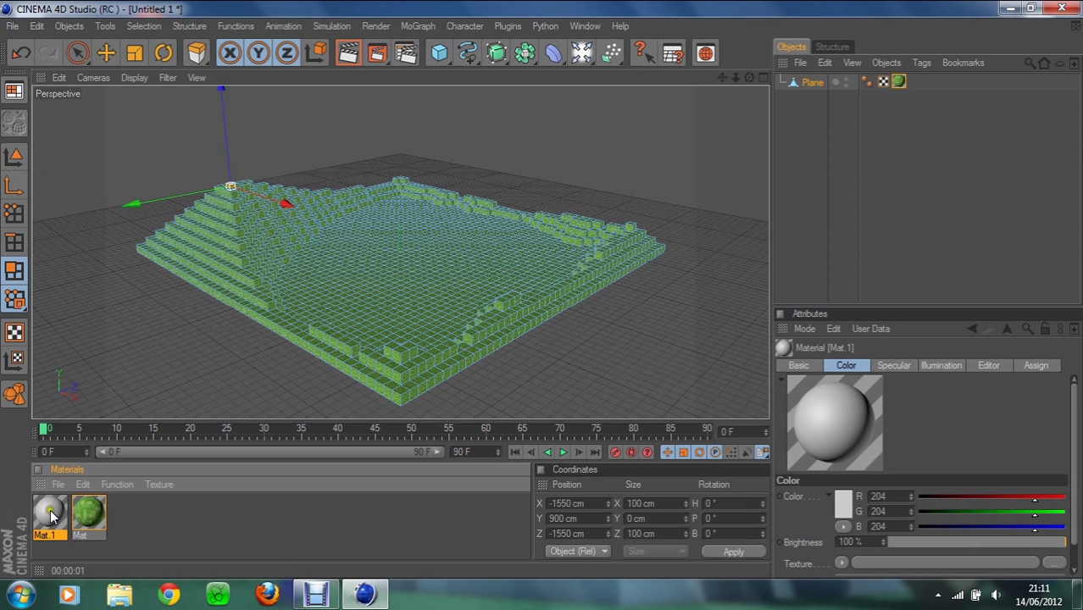
pyautogui.doubleClick(49, 512)
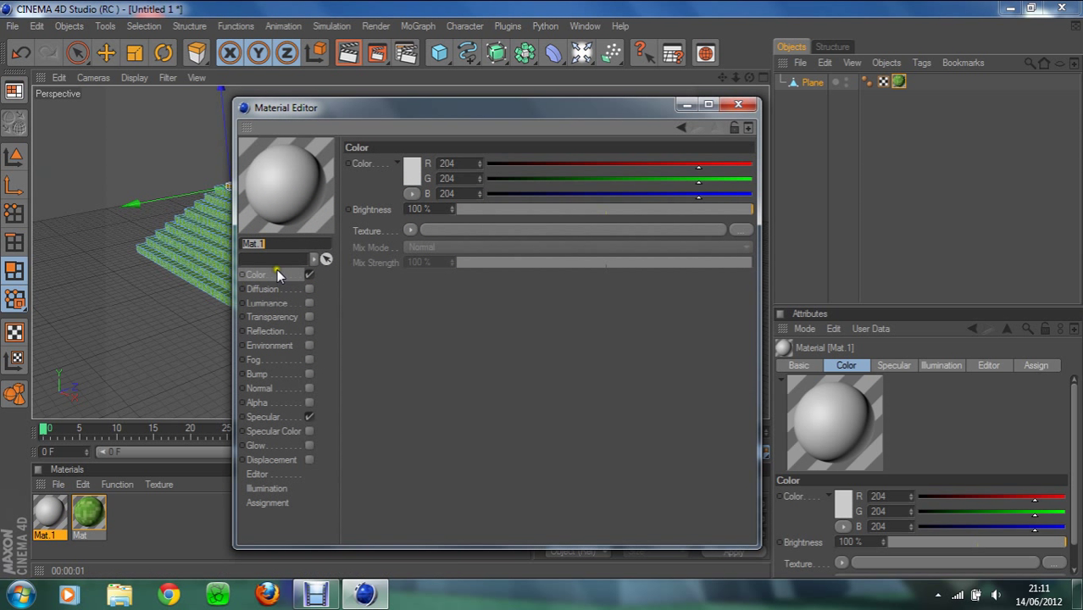
pyautogui.click(411, 230)
pyautogui.click(442, 248)
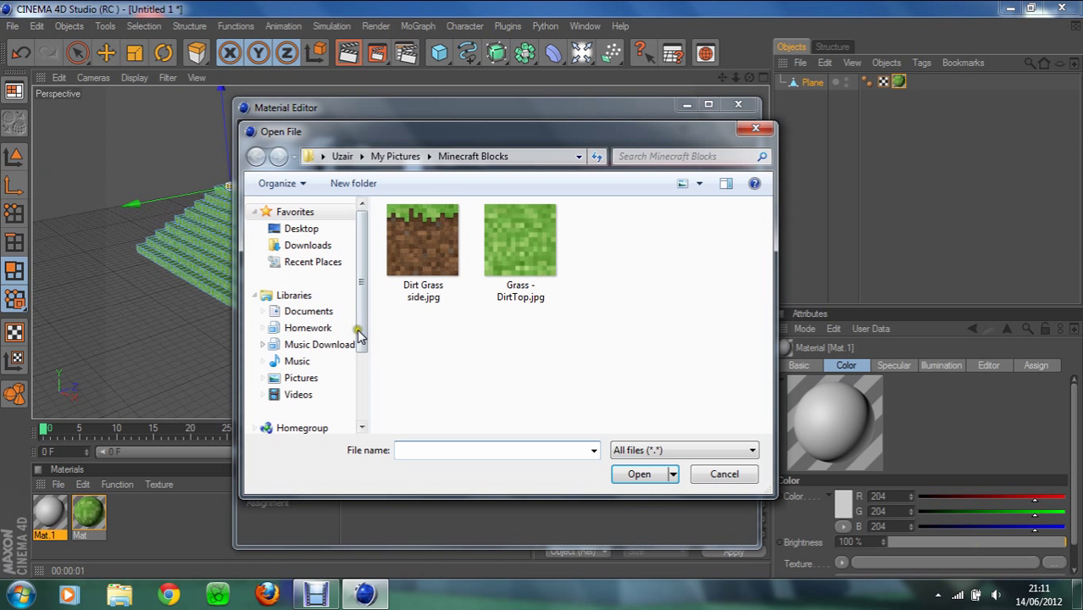
pyautogui.doubleClick(409, 241)
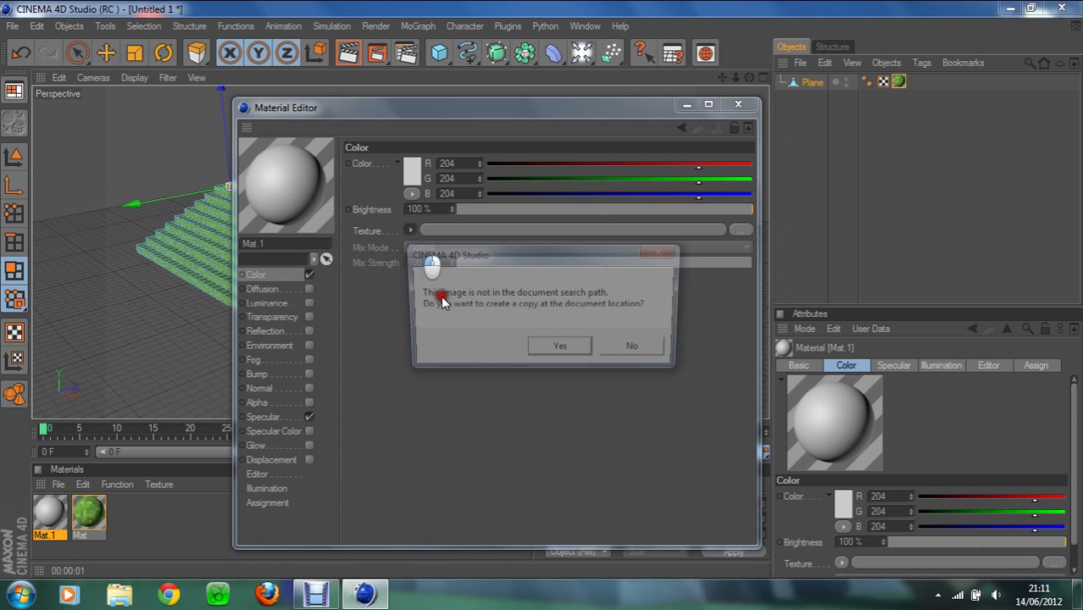
pyautogui.click(560, 350)
# Set its texture sampling to None and turn off the specular highlight.
pyautogui.click(530, 245)
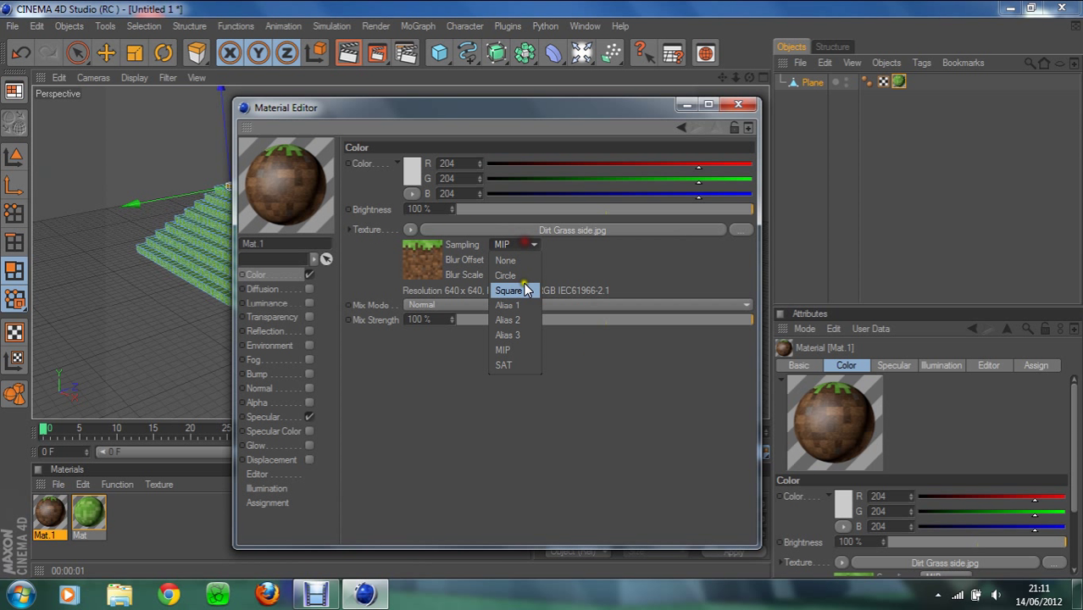
pyautogui.click(513, 263)
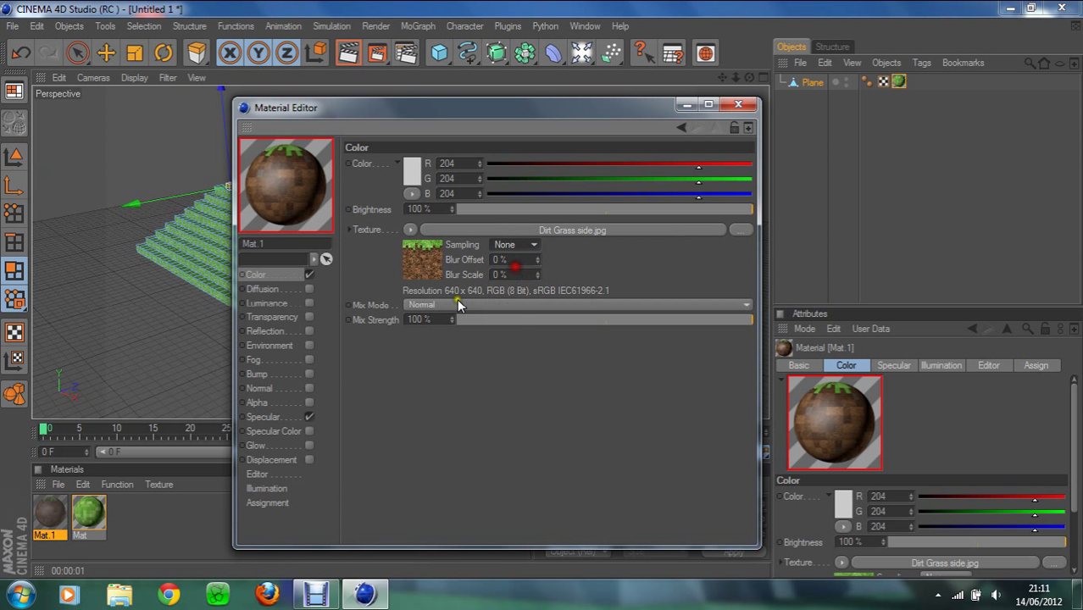
pyautogui.click(309, 417)
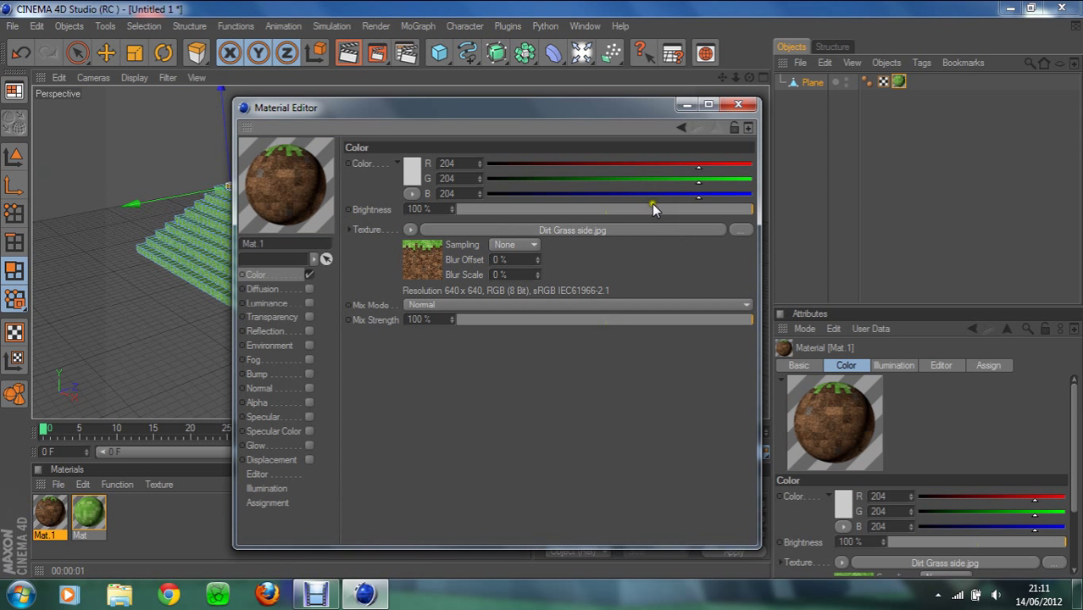
pyautogui.click(738, 104)
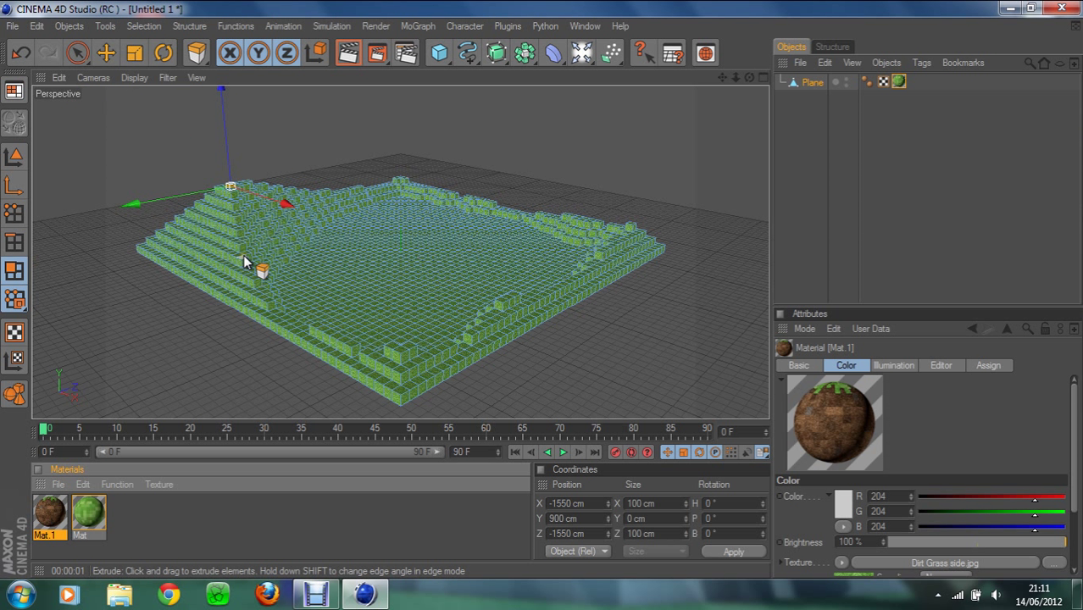
# Switch to Loop Selection (U~L) for picking polygon loops.
pyautogui.press('u')
pyautogui.press('Escape')
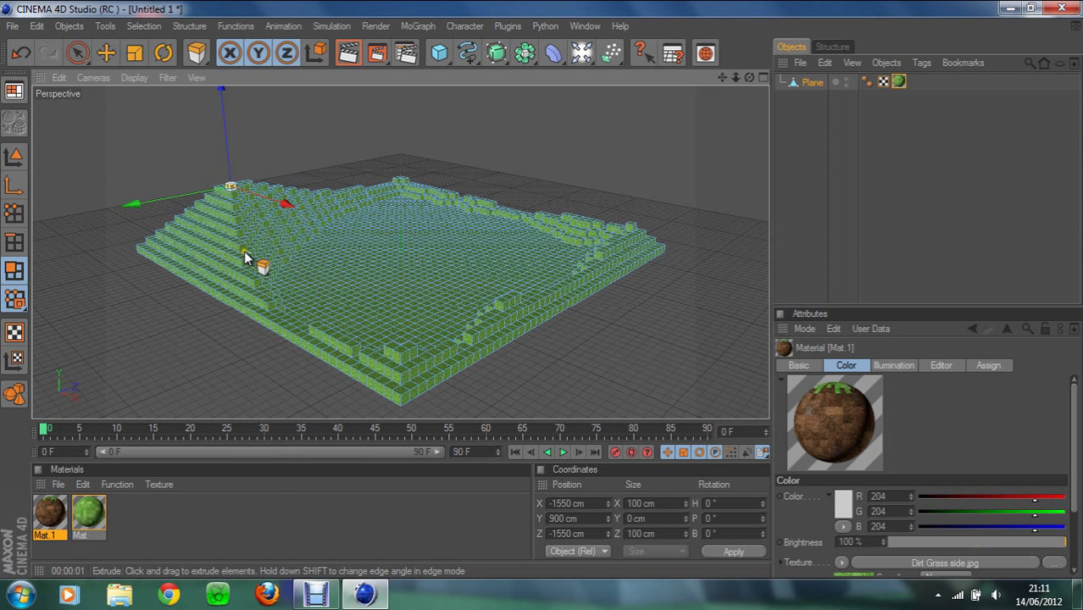
pyautogui.press('u')
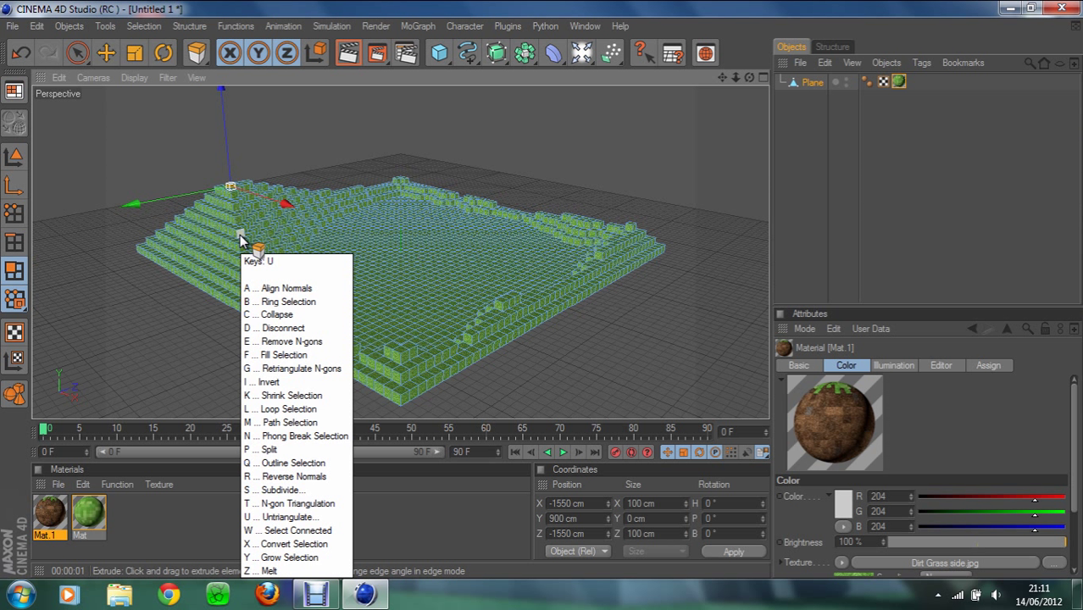
pyautogui.press('l')
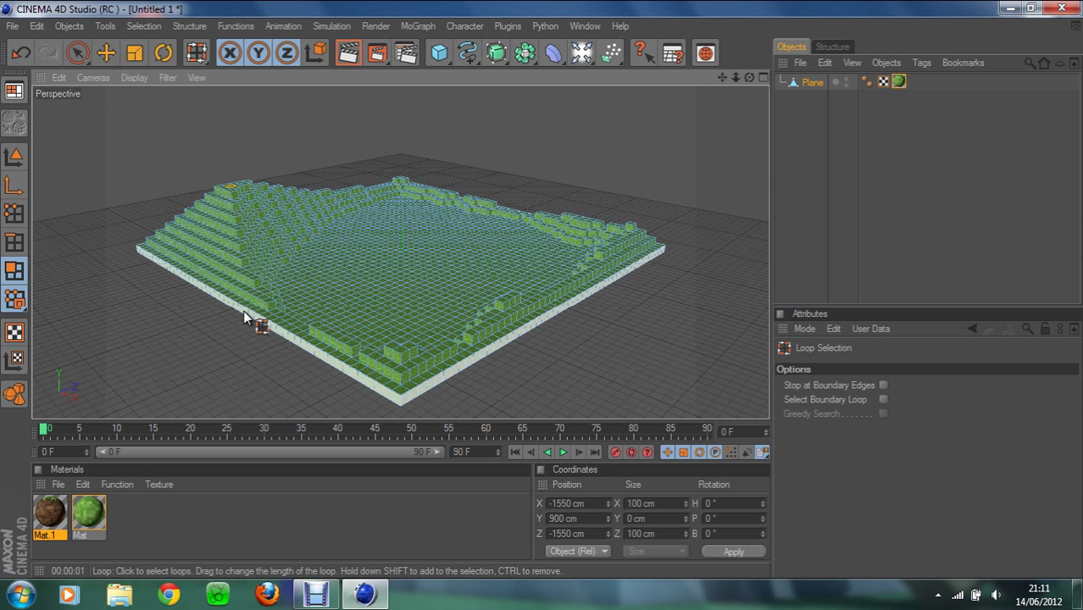
# Select the side-face loops along the bottom rim, inner rim and stepped slope.
pyautogui.click(244, 315)
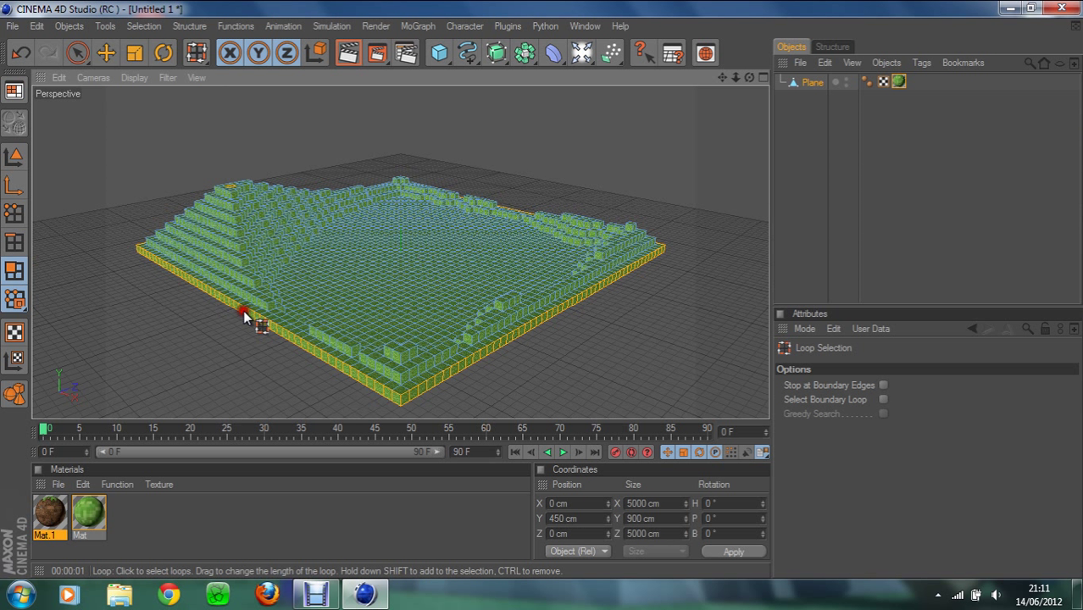
pyautogui.keyDown('shift'); pyautogui.click(327, 339); pyautogui.keyUp('shift')
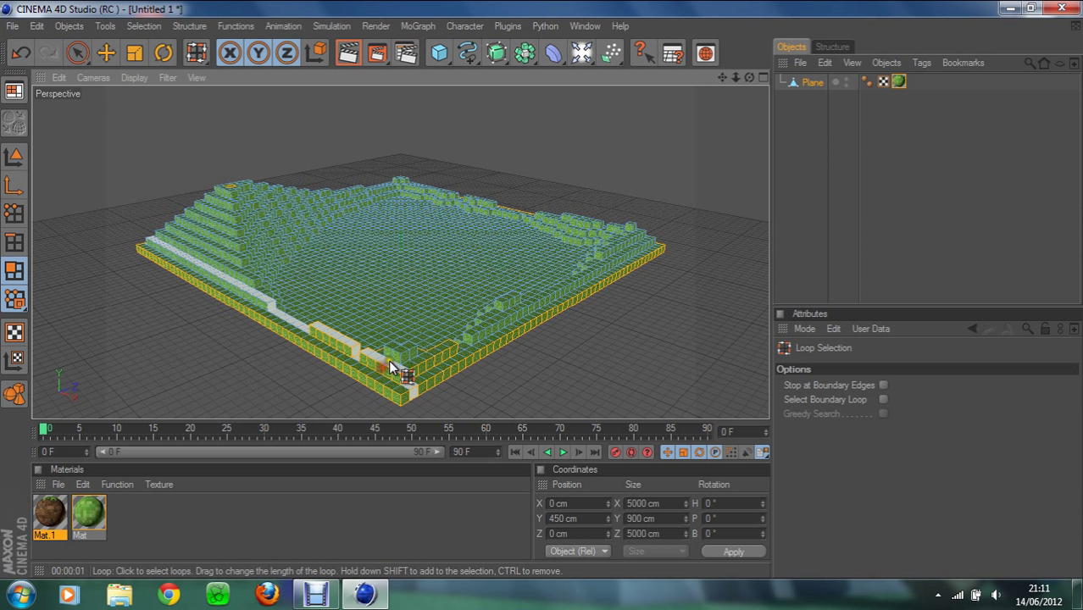
pyautogui.keyDown('shift'); pyautogui.click(391, 354); pyautogui.keyUp('shift')
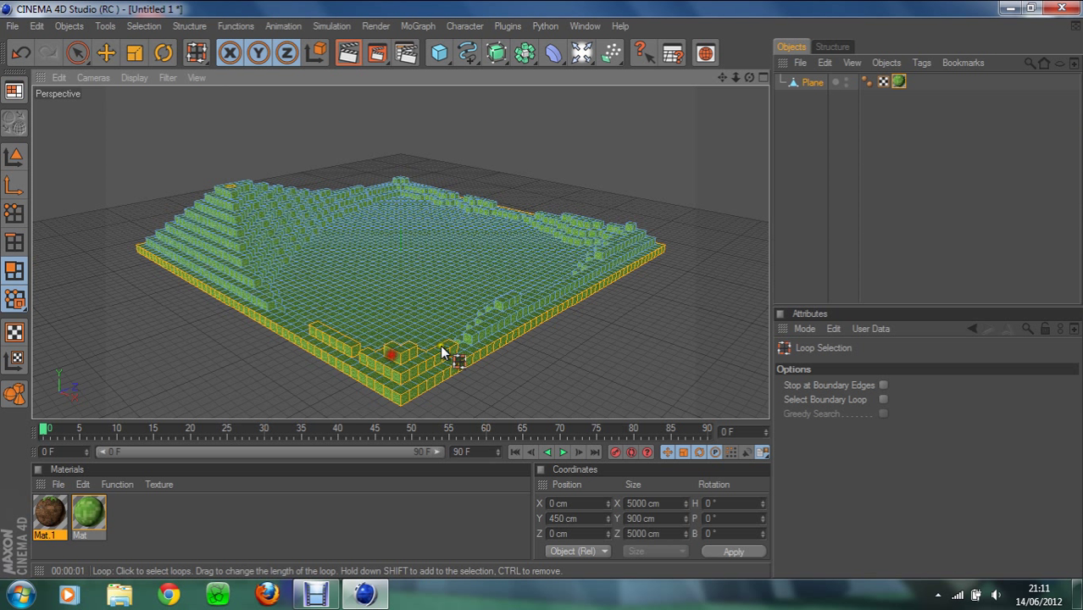
pyautogui.keyDown('shift'); pyautogui.click(490, 328); pyautogui.keyUp('shift')
pyautogui.keyDown('shift'); pyautogui.click(501, 304); pyautogui.keyUp('shift')
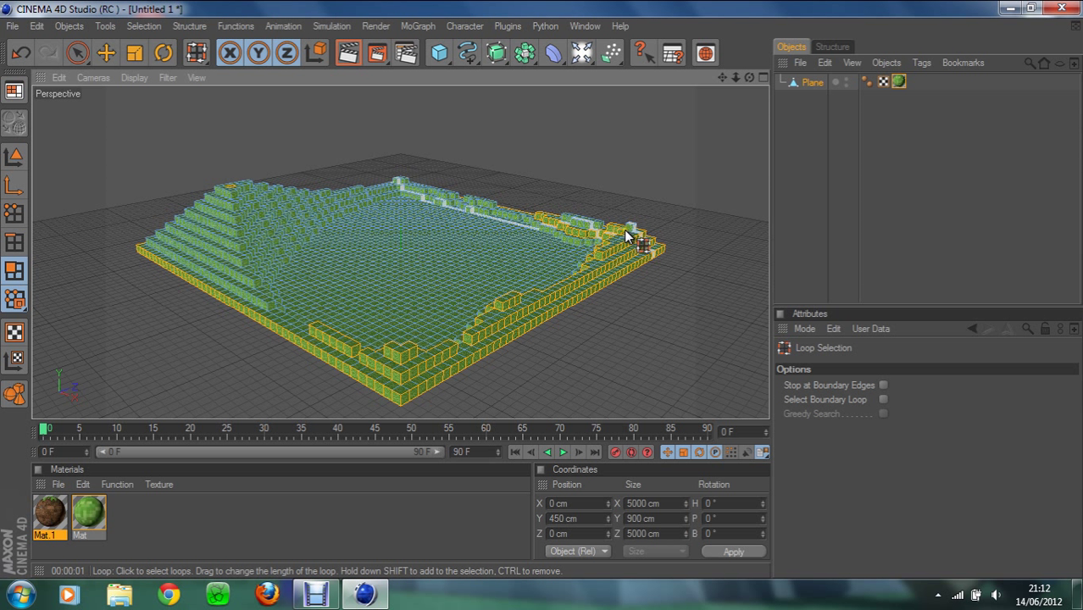
pyautogui.keyDown('shift'); pyautogui.click(563, 240); pyautogui.keyUp('shift')
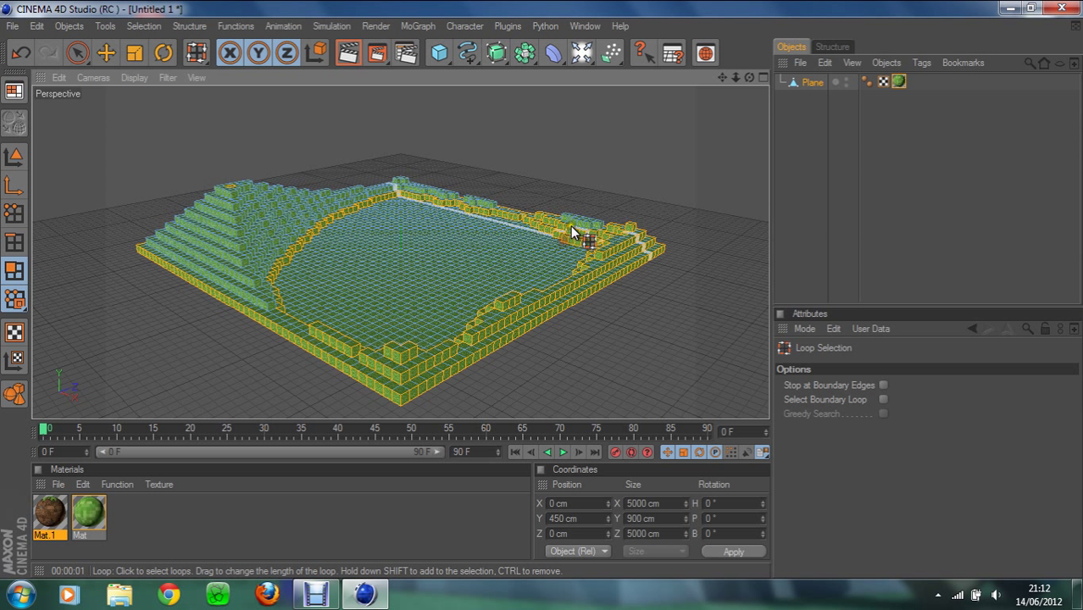
pyautogui.keyDown('shift'); pyautogui.click(442, 202); pyautogui.keyUp('shift')
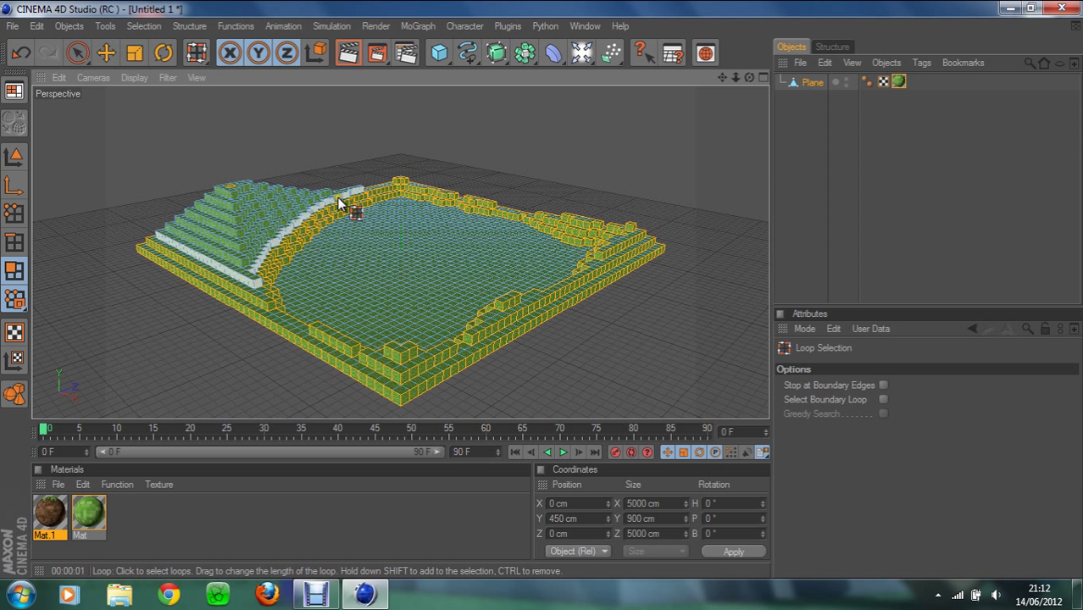
# Add the remaining side loops, dropping one across the floor, up to the top step.
pyautogui.keyDown('shift'); pyautogui.click(300, 205); pyautogui.keyUp('shift')
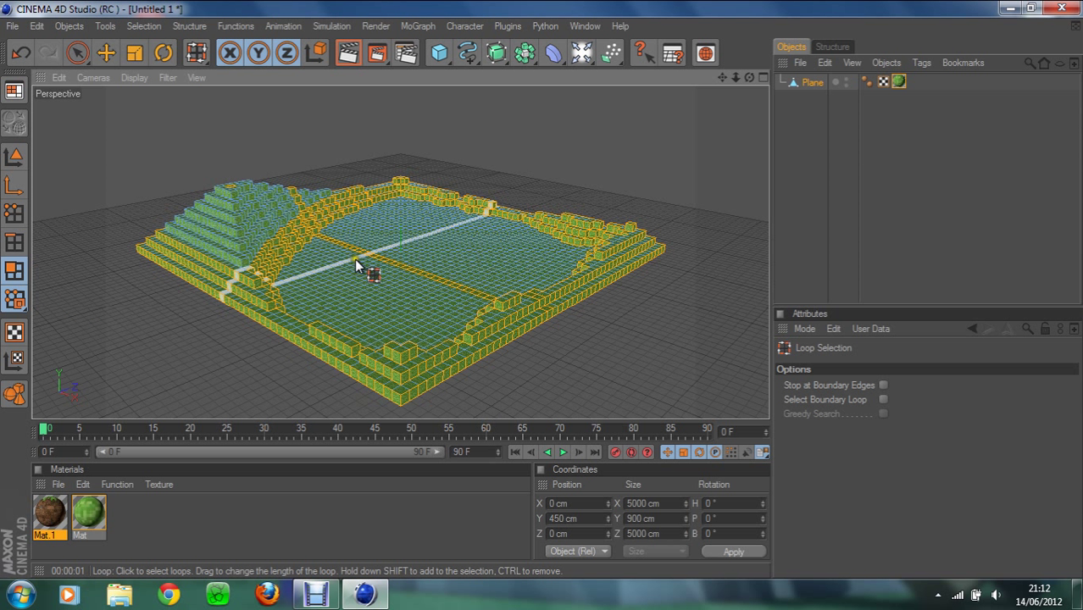
pyautogui.click(349, 244)
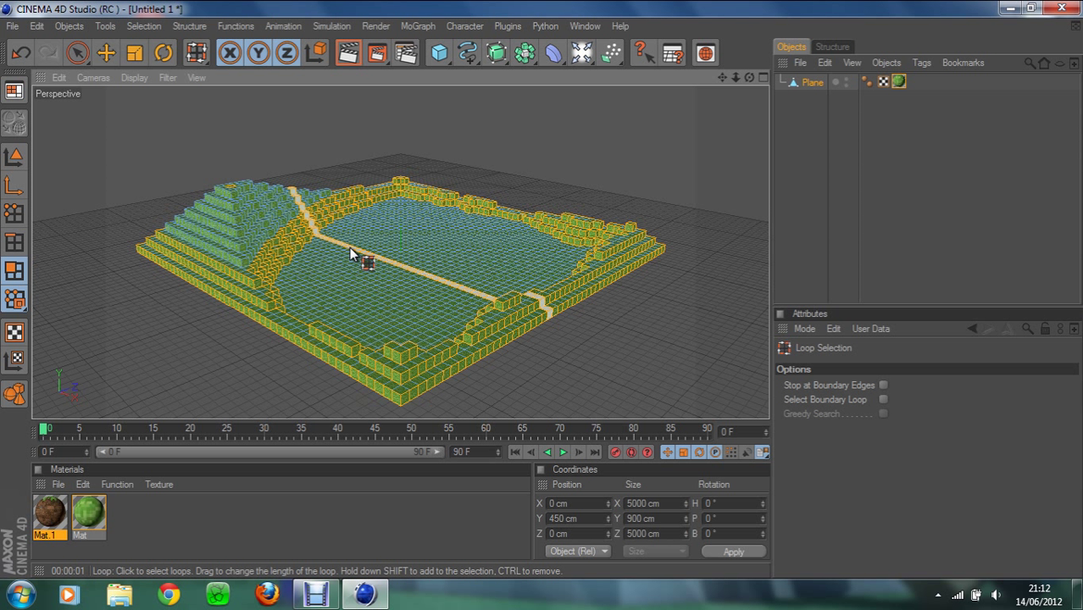
pyautogui.keyDown('ctrl'); pyautogui.click(351, 254); pyautogui.keyUp('ctrl')
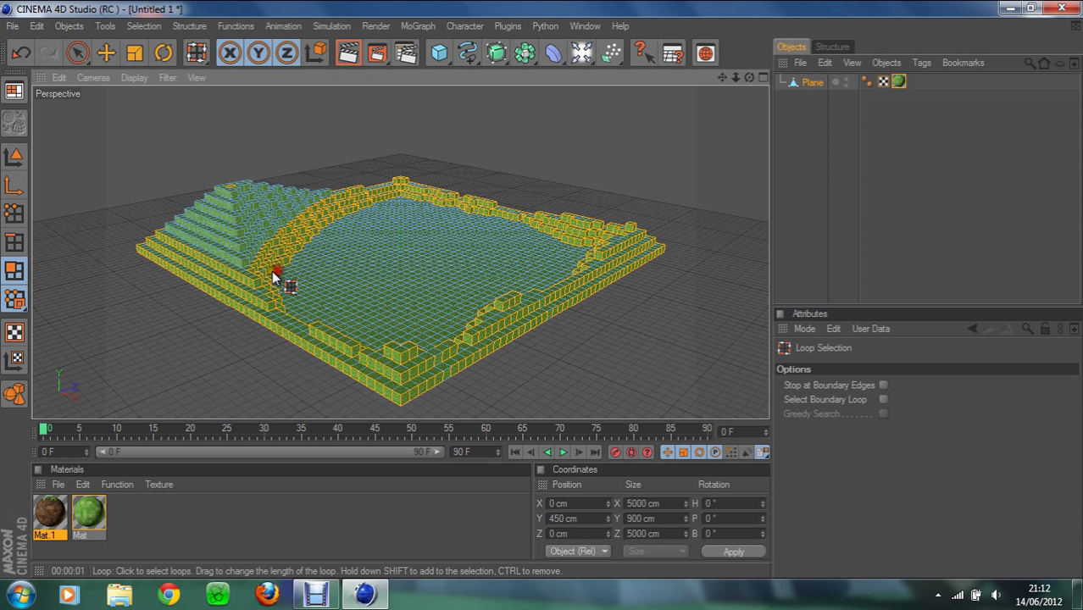
pyautogui.keyDown('shift'); pyautogui.click(239, 218); pyautogui.keyUp('shift')
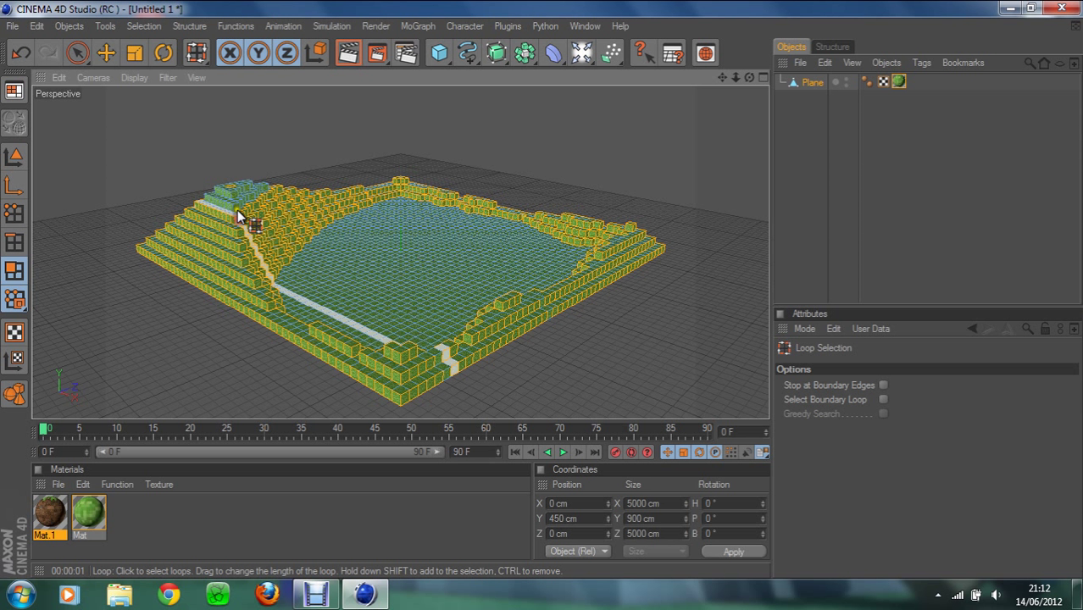
pyautogui.keyDown('shift'); pyautogui.click(236, 207); pyautogui.keyUp('shift')
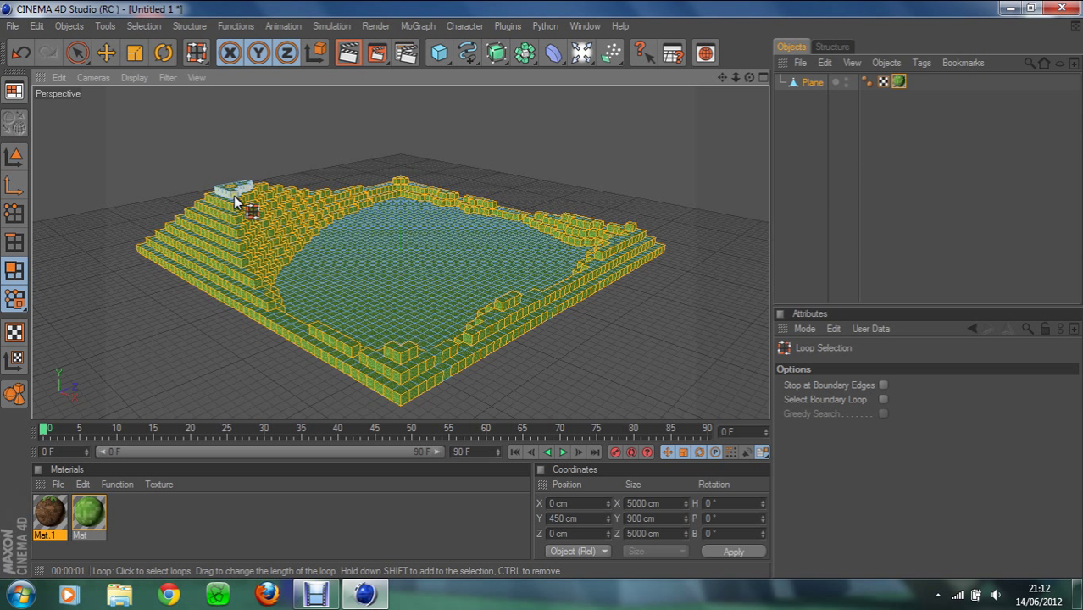
pyautogui.keyDown('shift'); pyautogui.click(237, 201); pyautogui.keyUp('shift')
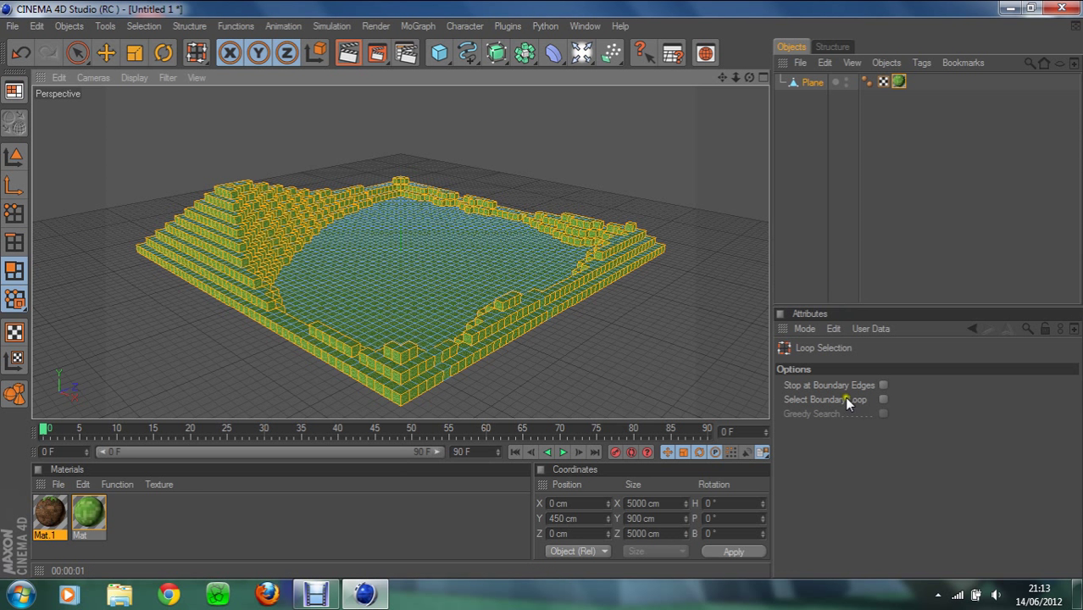
# Drag Mat.1 onto the selected block sides and render a preview of the dirt sides.
pyautogui.moveTo(87, 513); pyautogui.dragTo(245, 259)
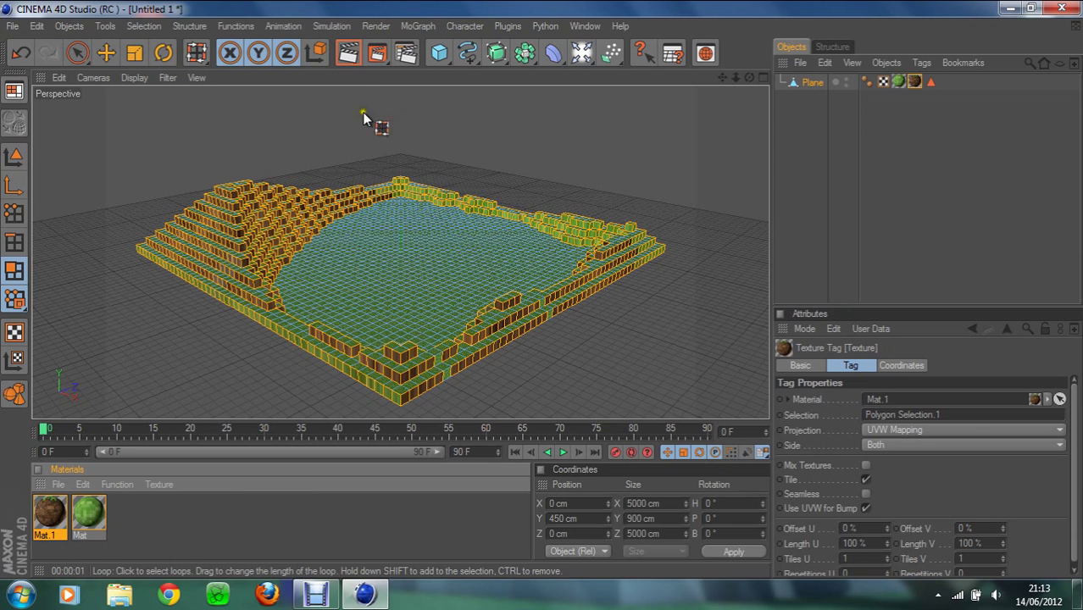
pyautogui.scroll(4, 375, 194)
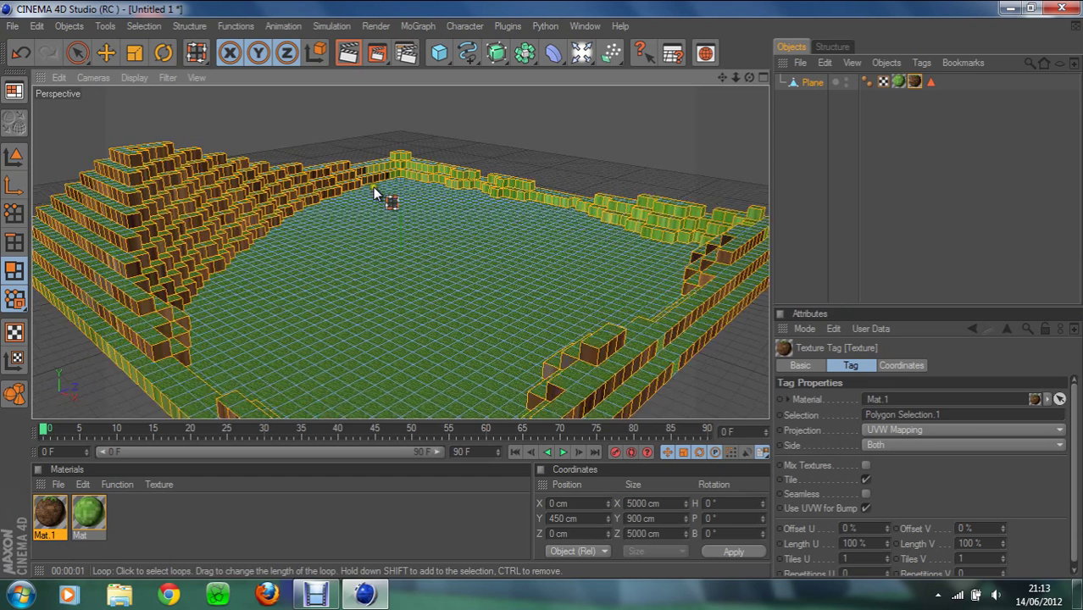
pyautogui.scroll(3, 375, 195)
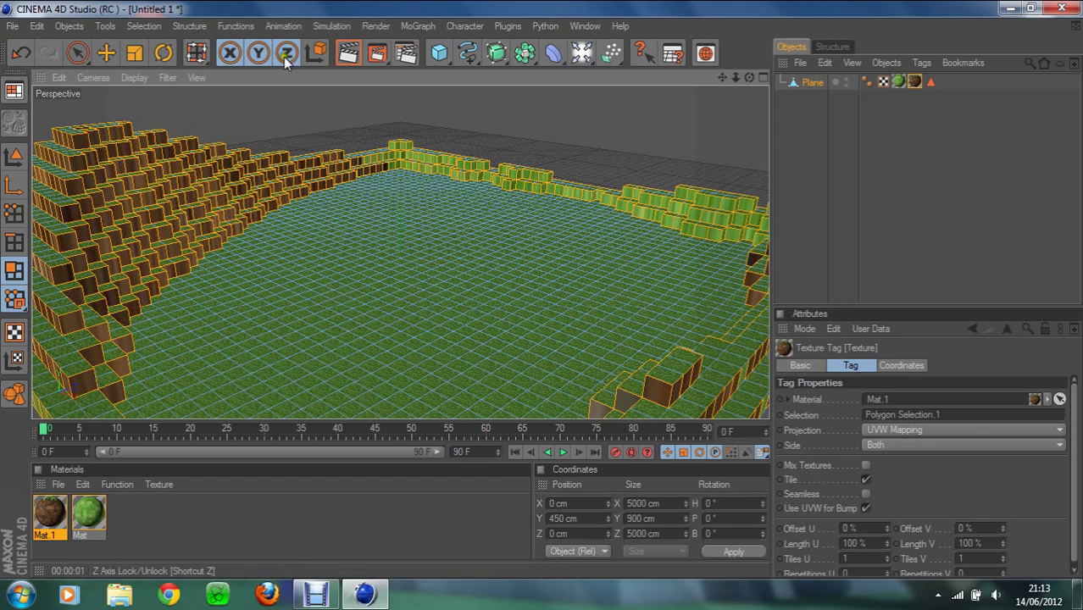
pyautogui.click(348, 60)
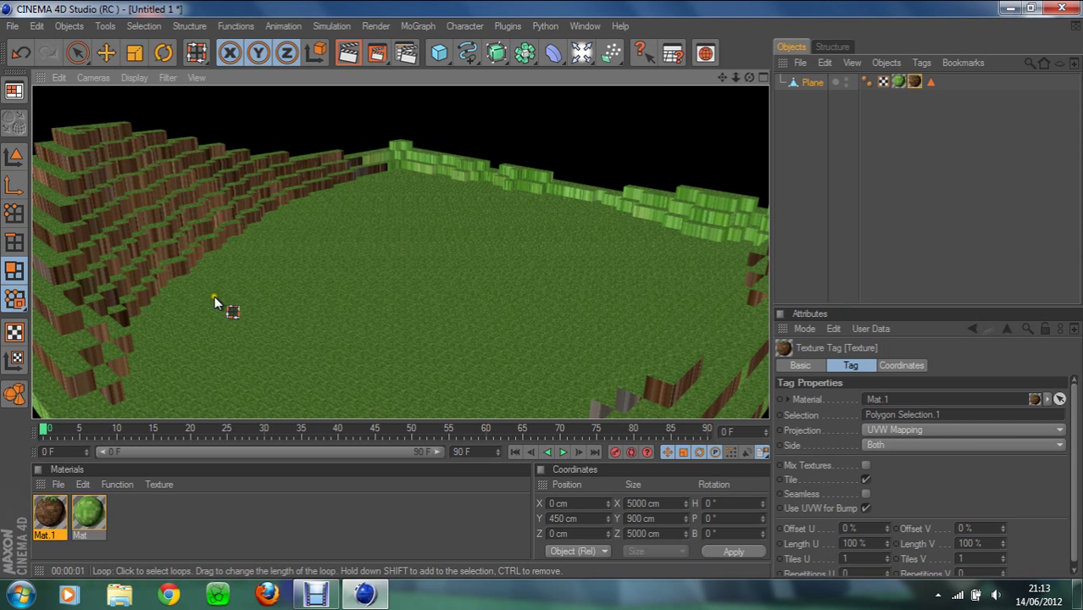
pyautogui.scroll(-3, 295, 283)
pyautogui.scroll(-4, 305, 275)
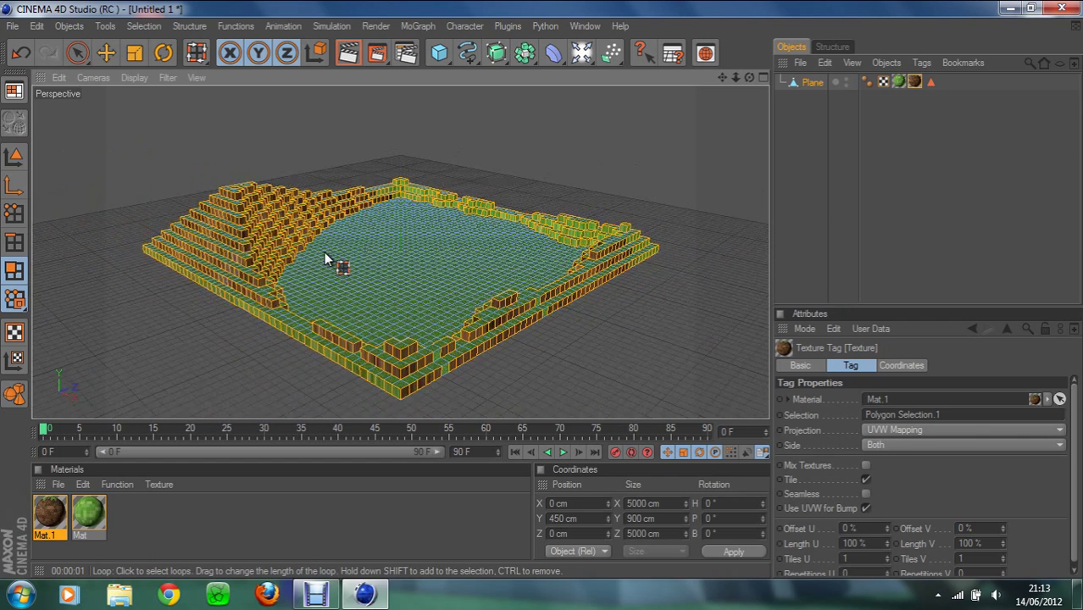
pyautogui.scroll(-1, 326, 259)
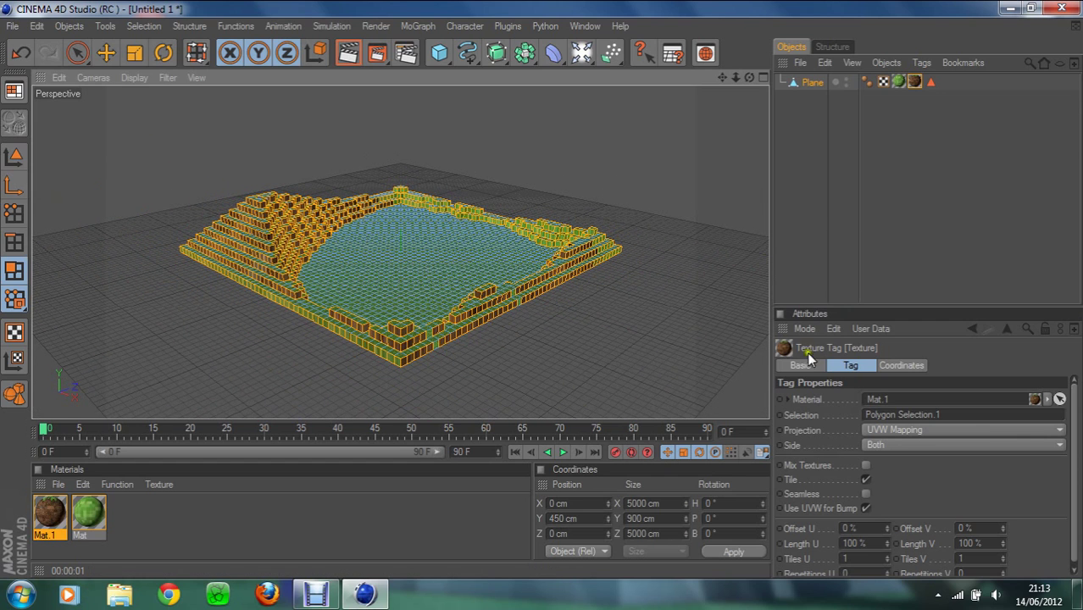
# Set the dirt texture tag to Cubic projection tiled 2 × 2 and confirm it in a render.
pyautogui.click(958, 430)
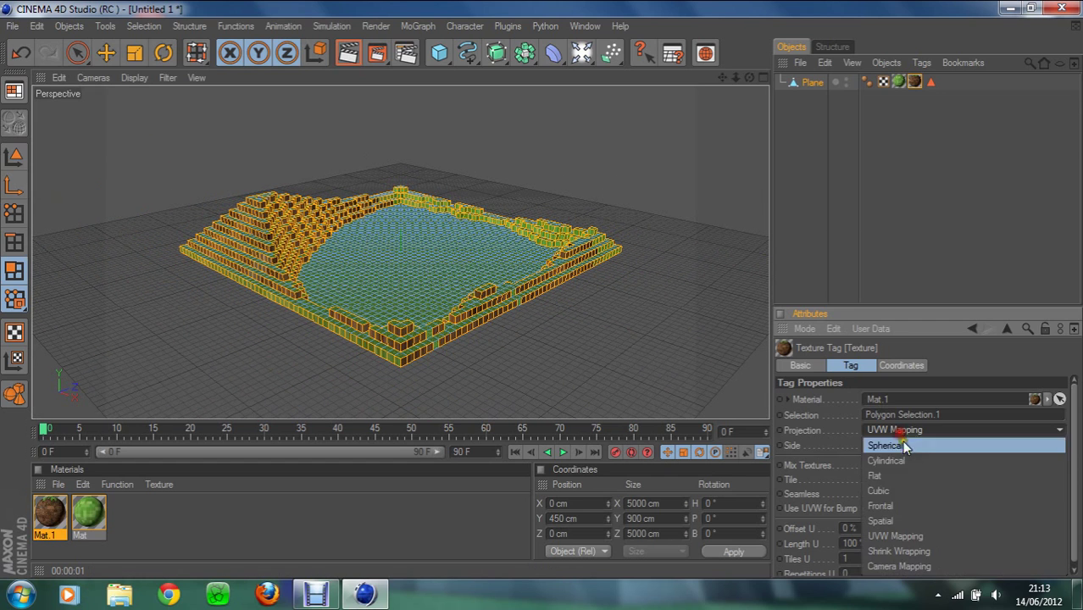
pyautogui.click(919, 491)
pyautogui.doubleClick(851, 559)
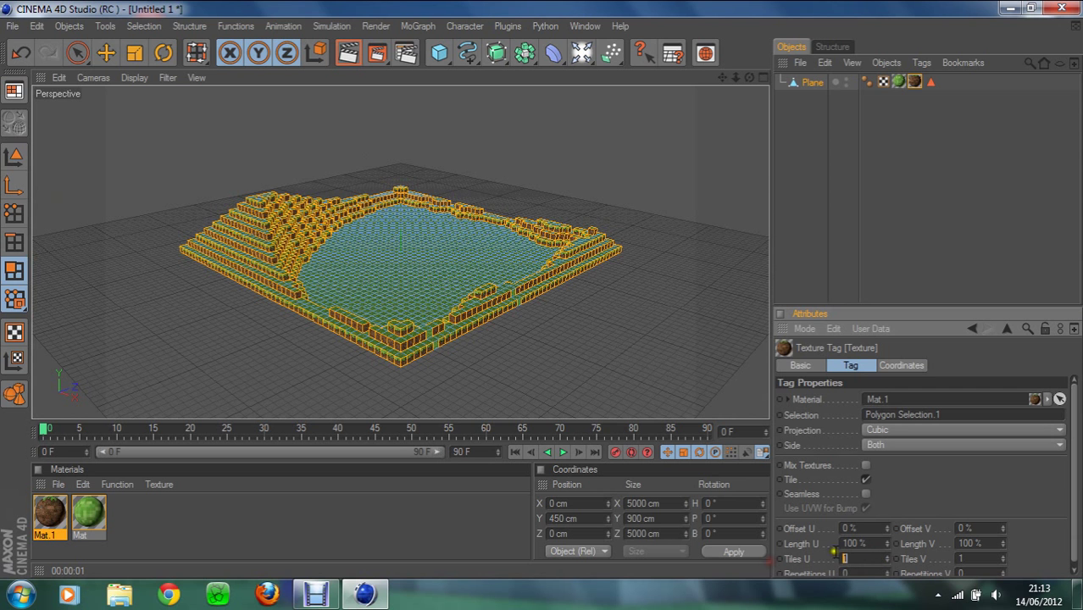
pyautogui.write('2')
pyautogui.click(966, 558)
pyautogui.write('2')
pyautogui.press('Return')
pyautogui.scroll(5, 315, 133)
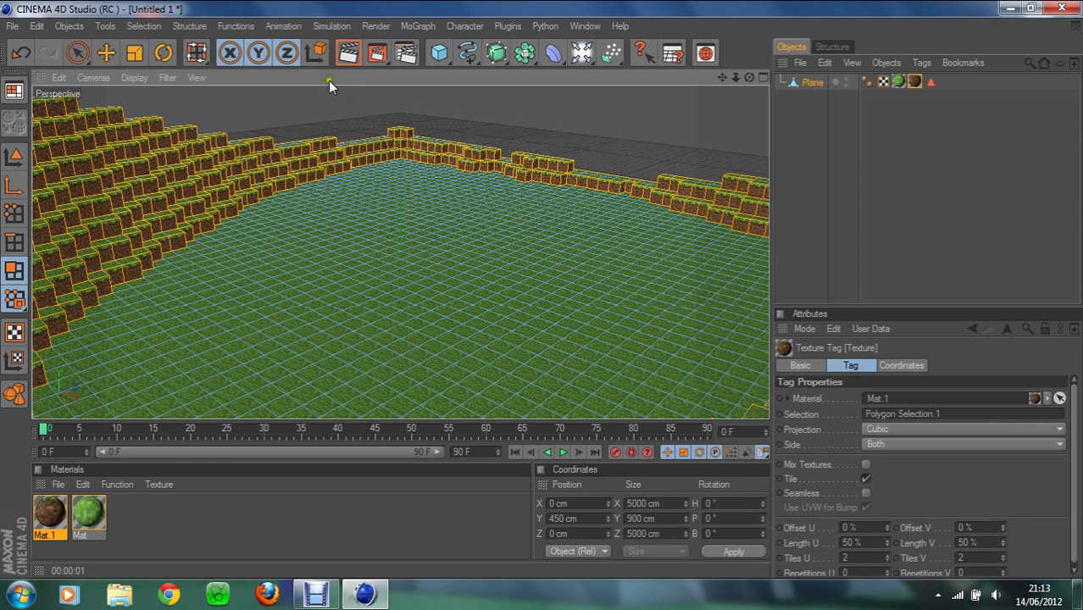
pyautogui.click(347, 53)
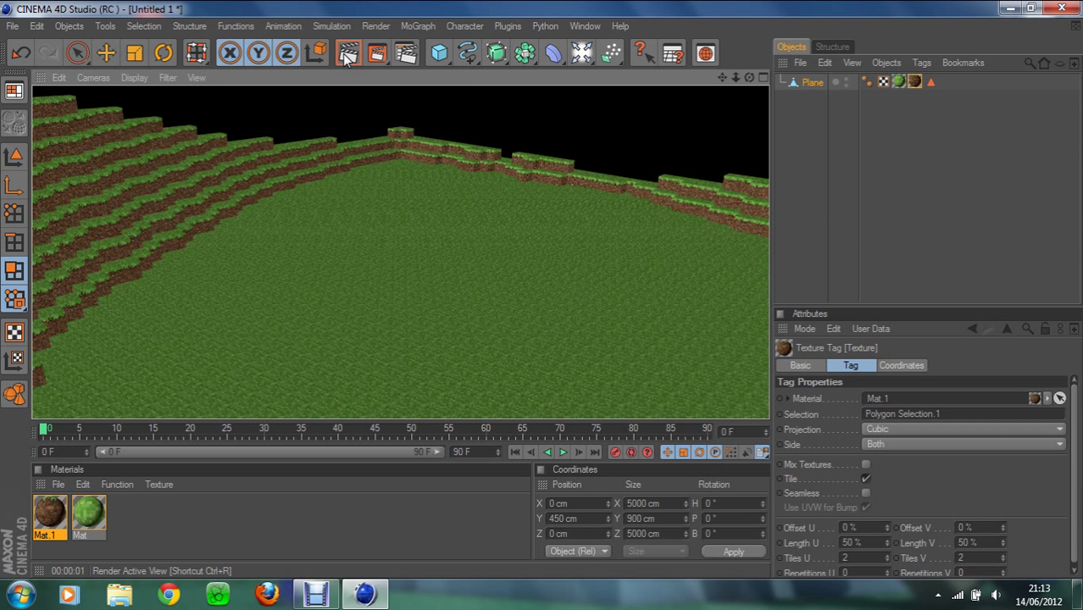
pyautogui.click(351, 230)
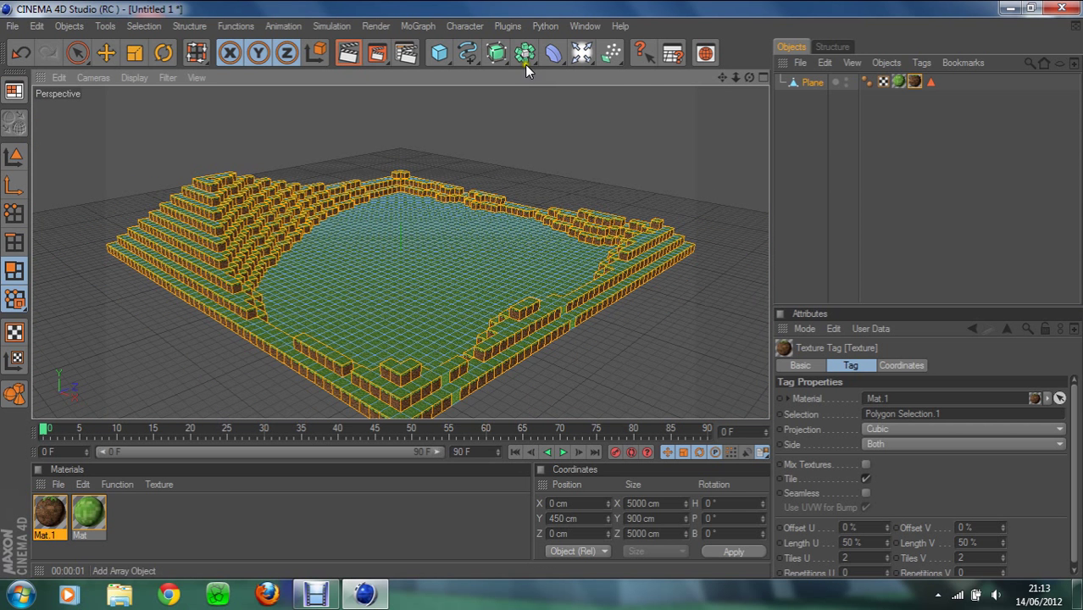
# Add a Light object from the toolbar's light palette and activate the Move tool.
pyautogui.click(580, 58)
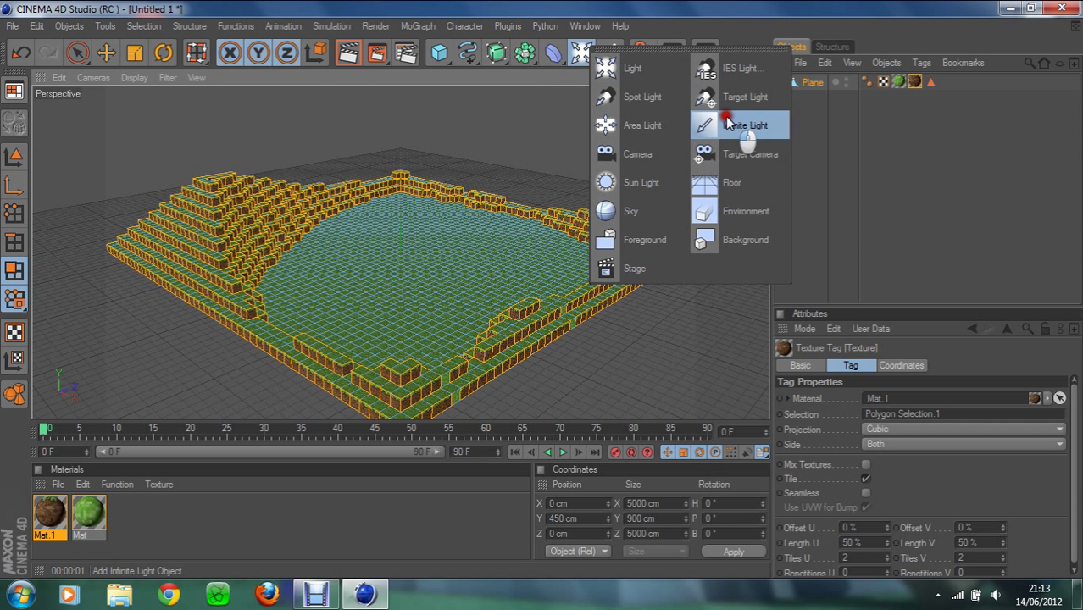
pyautogui.click(651, 73)
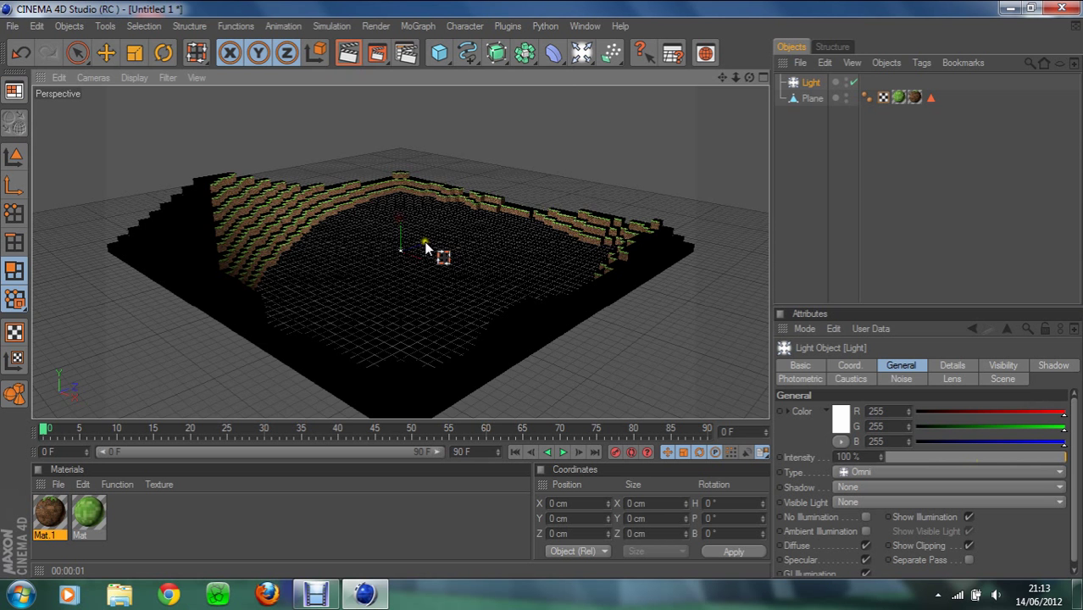
pyautogui.scroll(3, 421, 246)
pyautogui.scroll(-1, 426, 248)
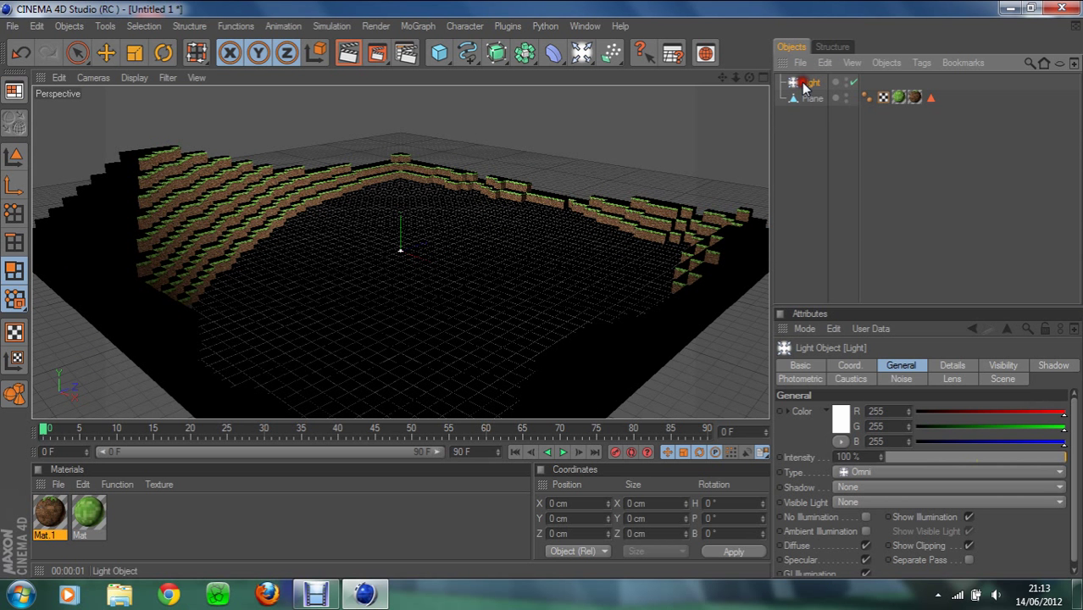
pyautogui.click(106, 53)
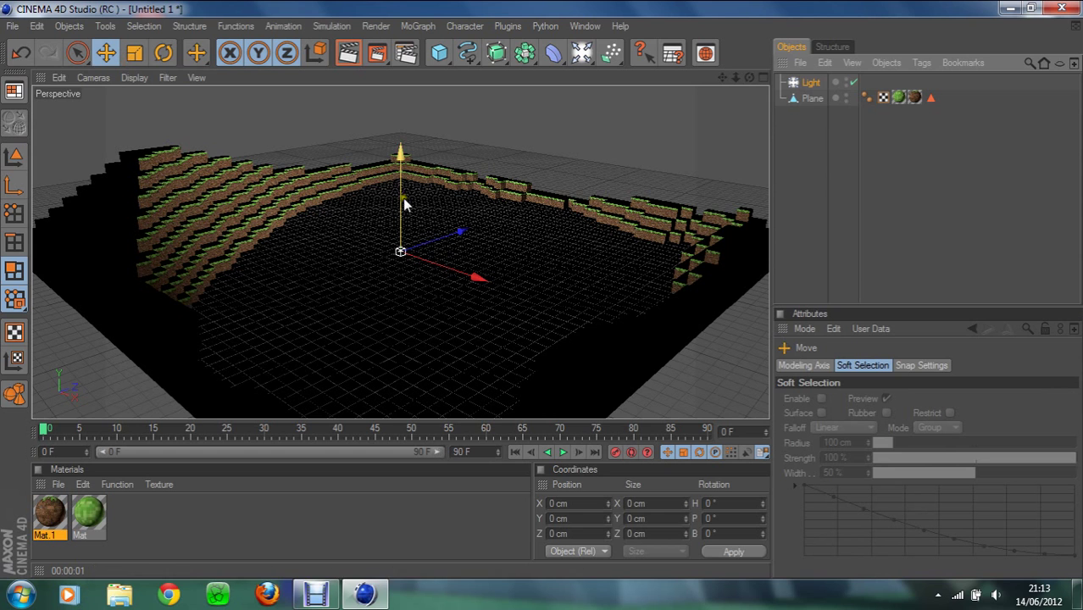
# Drag the light up along its Y axis so it sits high above the terrain.
pyautogui.moveTo(400, 163); pyautogui.dragTo(415, 196)
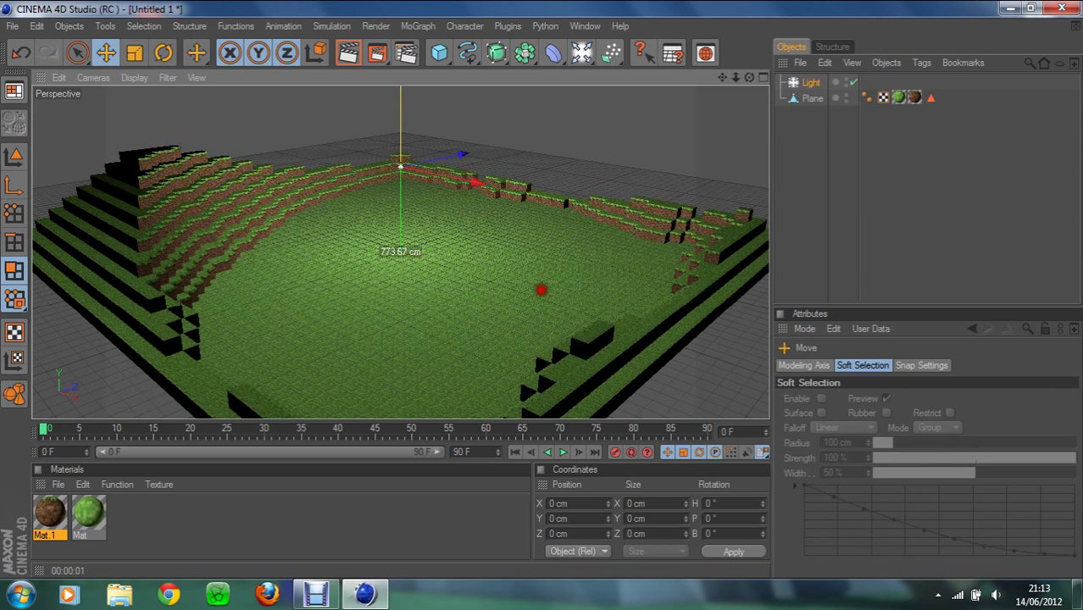
pyautogui.scroll(-5, 414, 192)
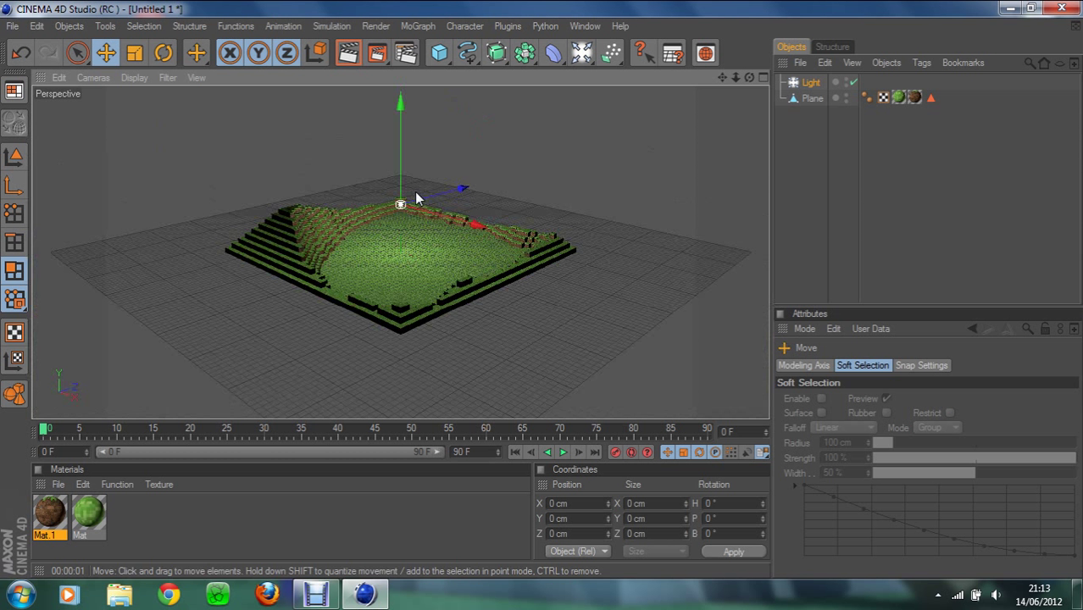
pyautogui.moveTo(400, 135); pyautogui.dragTo(400, 110)
pyautogui.moveTo(400, 173)
pyautogui.mouseDown()
pyautogui.moveTo(400, 153)
pyautogui.moveTo(386, 180)
pyautogui.moveTo(405, 176)
pyautogui.mouseUp()
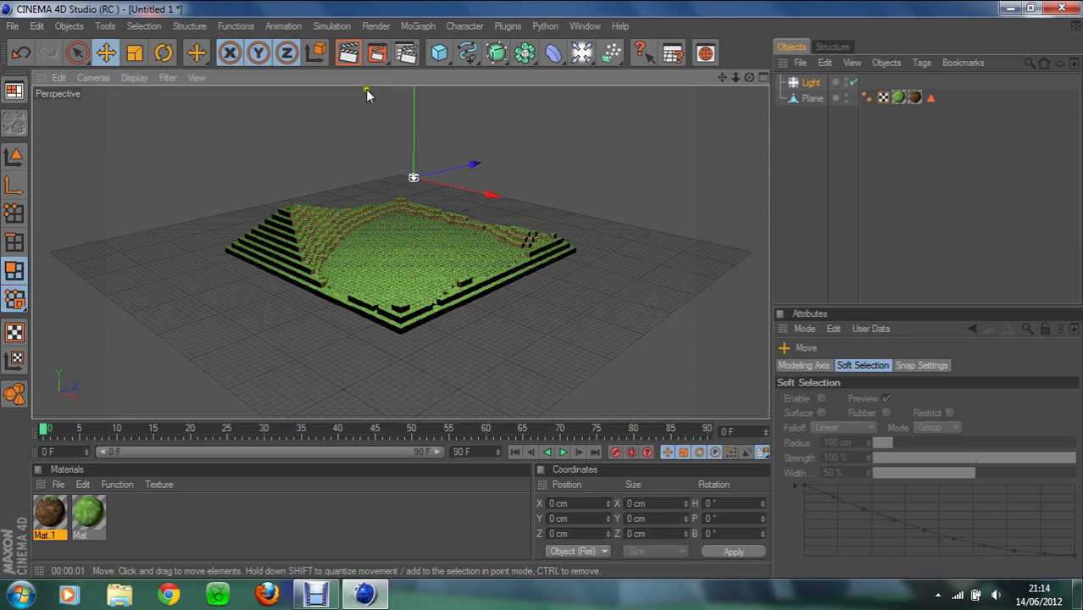
pyautogui.scroll(5, 376, 165)
pyautogui.scroll(2, 376, 165)
pyautogui.scroll(2, 377, 165)
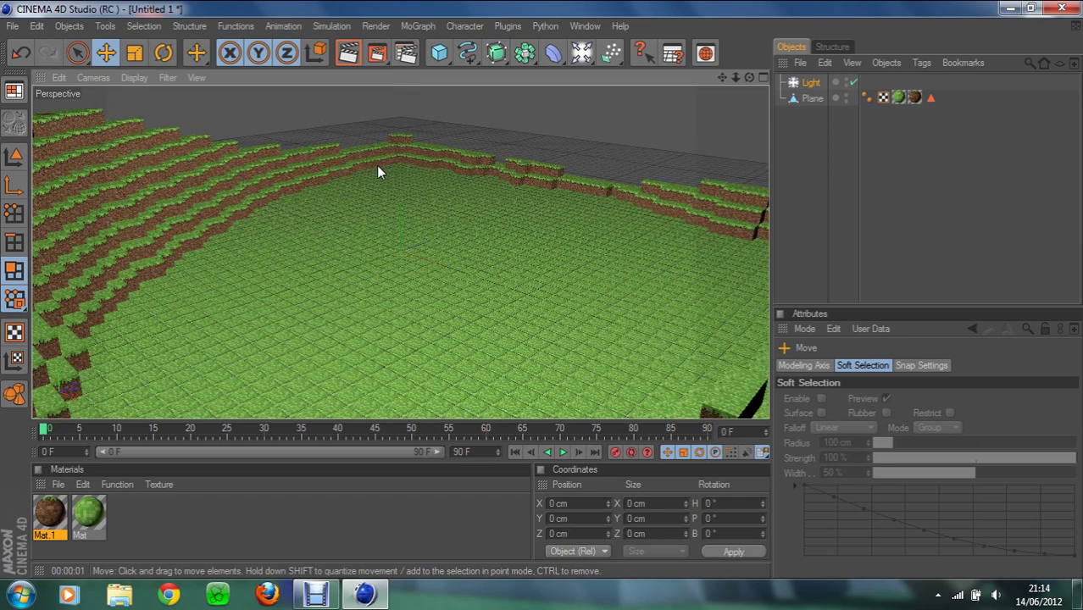
pyautogui.scroll(-3, 378, 172)
pyautogui.scroll(-3, 379, 172)
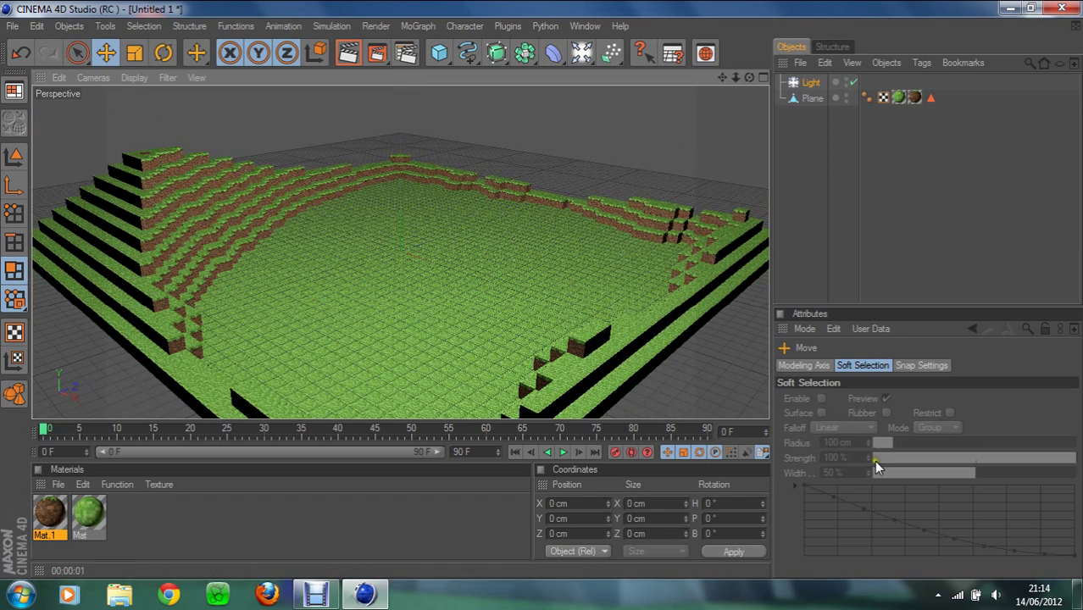
# Set the light's Shadow to Shadow Maps (Soft) and render the active view to preview it.
pyautogui.click(811, 82)
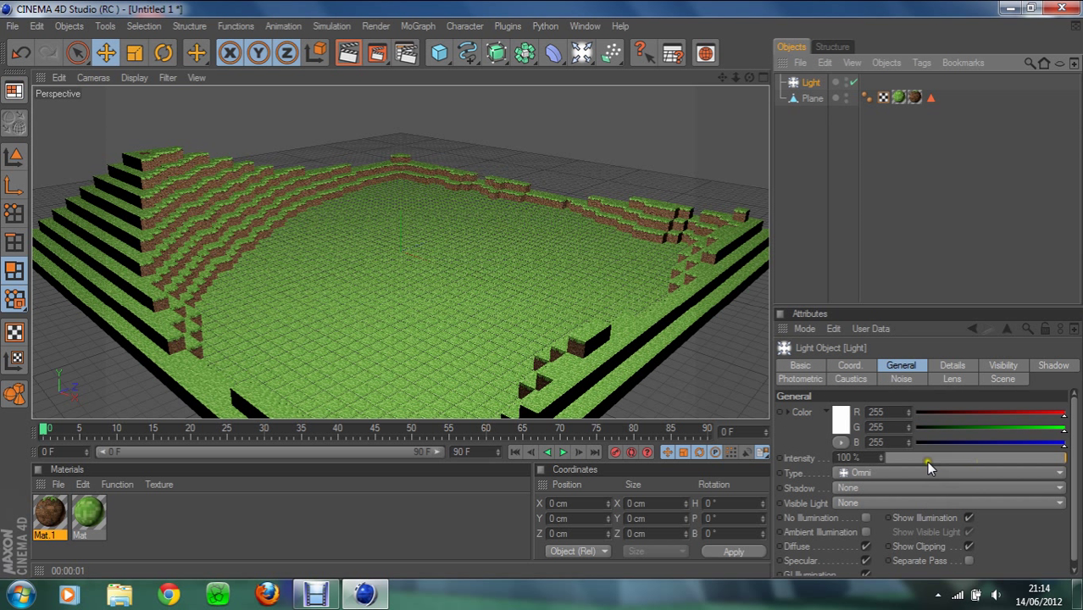
pyautogui.click(922, 488)
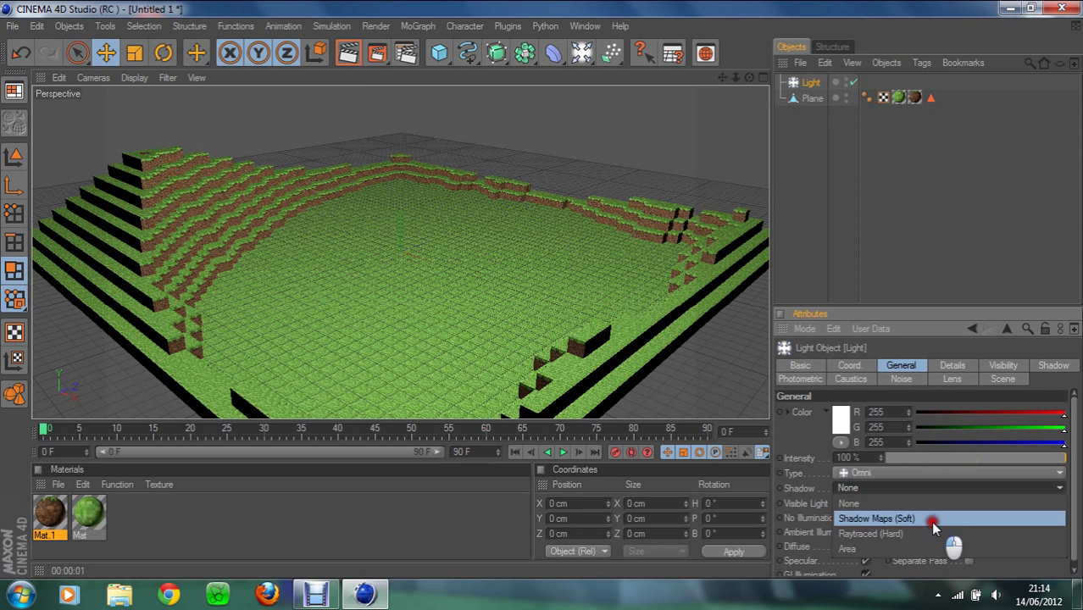
pyautogui.click(919, 519)
pyautogui.click(349, 54)
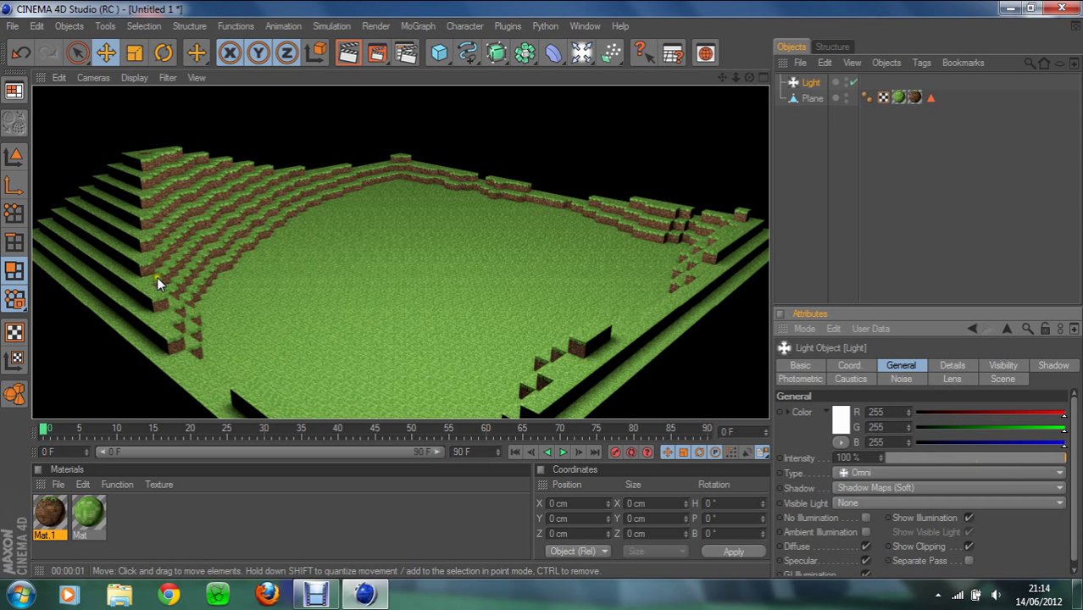
pyautogui.click(123, 189)
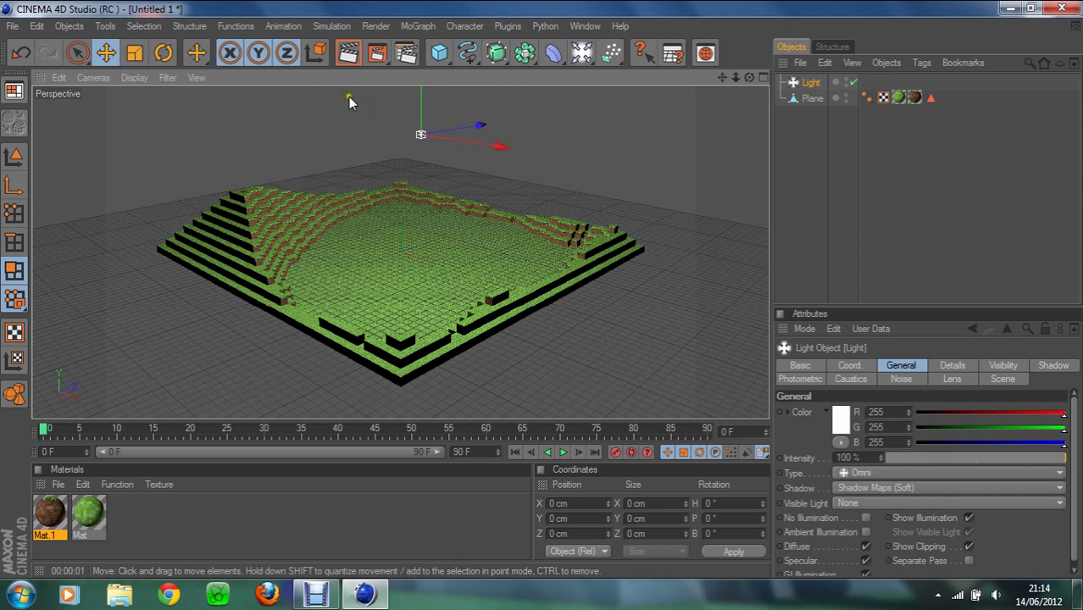
# Shift the light sideways along X and render again to check the terrace shadows.
pyautogui.moveTo(498, 147)
pyautogui.mouseDown()
pyautogui.moveTo(318, 175)
pyautogui.moveTo(530, 288)
pyautogui.moveTo(560, 238)
pyautogui.mouseUp()
pyautogui.scroll(5, 345, 98)
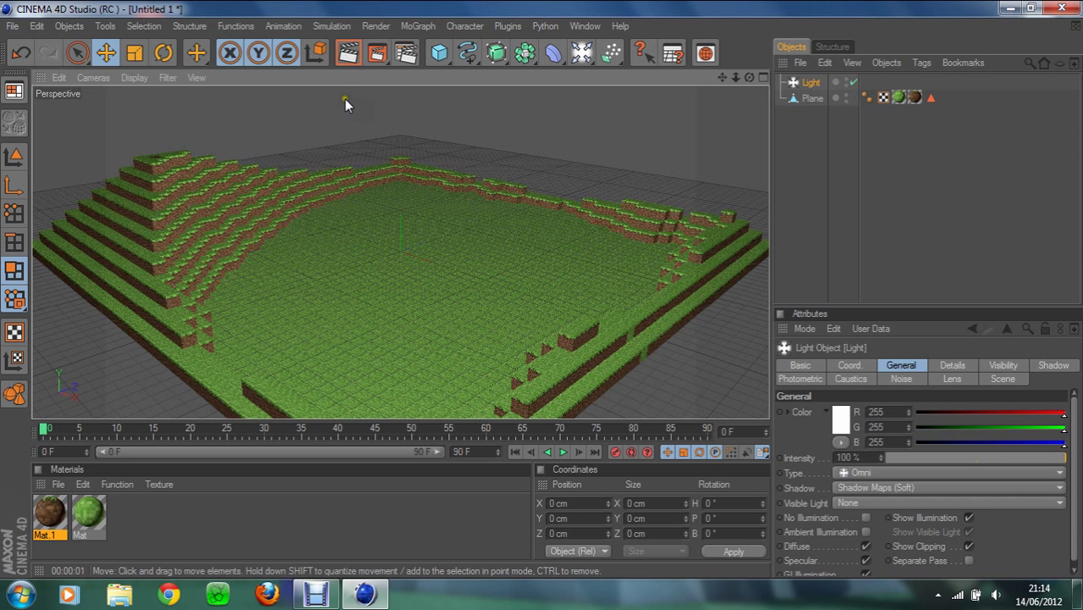
pyautogui.click(348, 54)
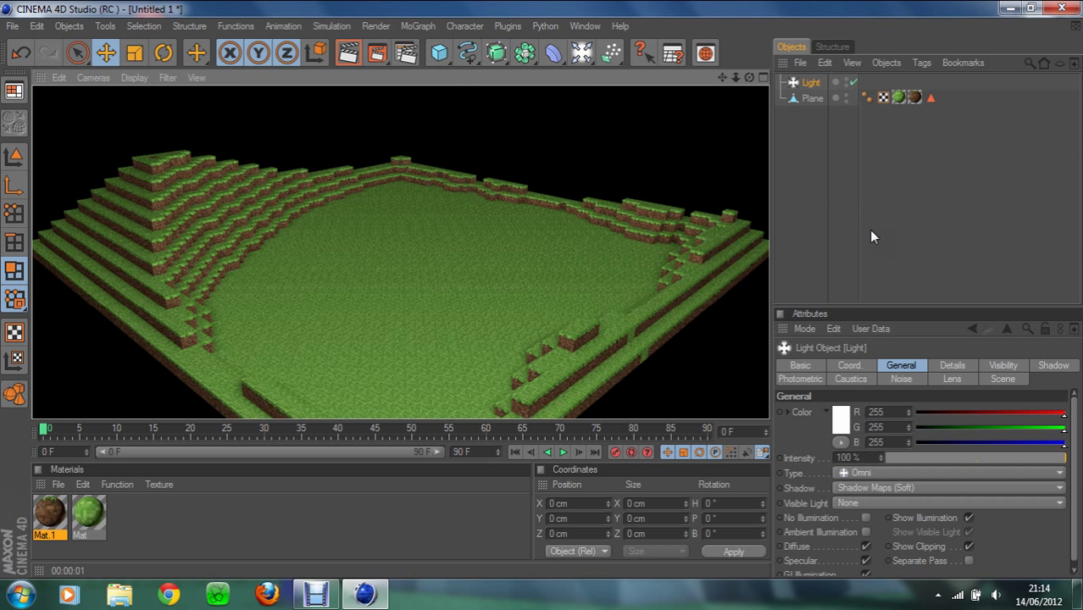
pyautogui.click(512, 308)
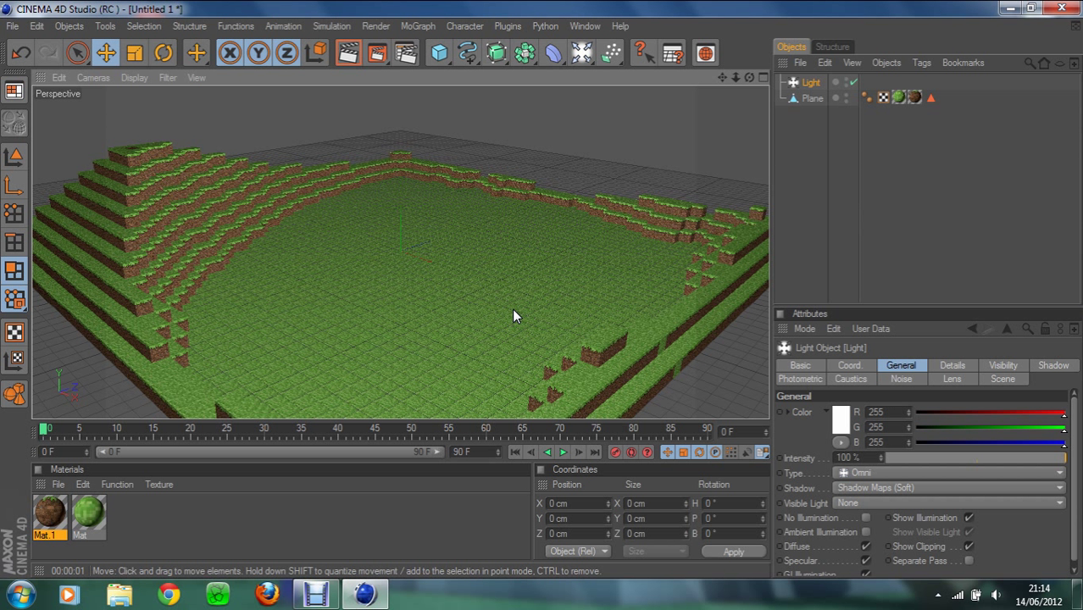